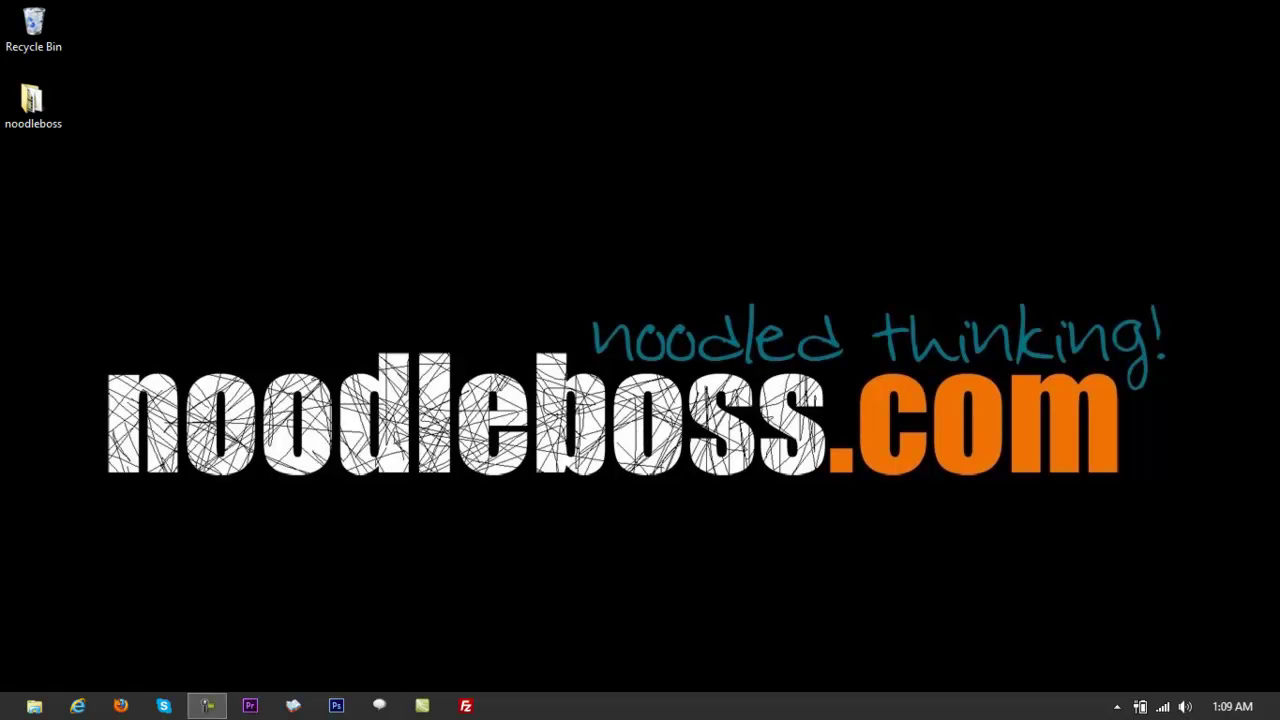
Step: Launch Adobe Audition CS6 from the Windows Start screen
click(10, 710)
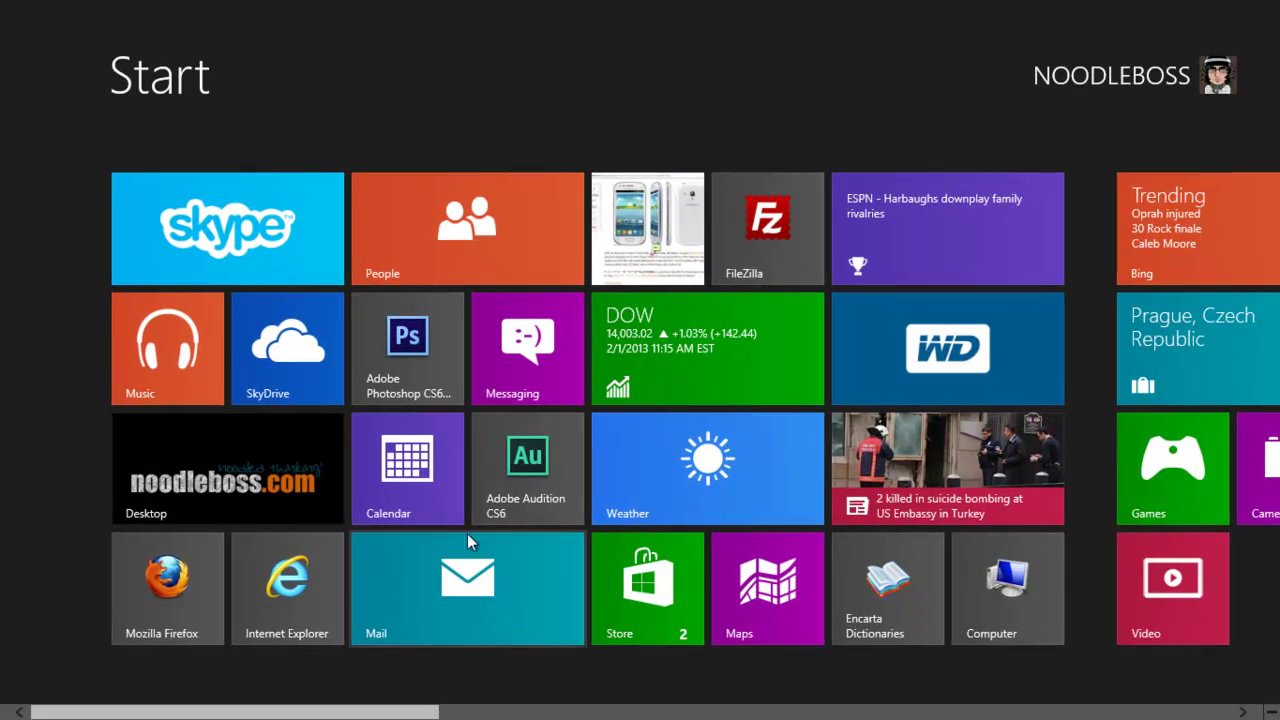
click(565, 492)
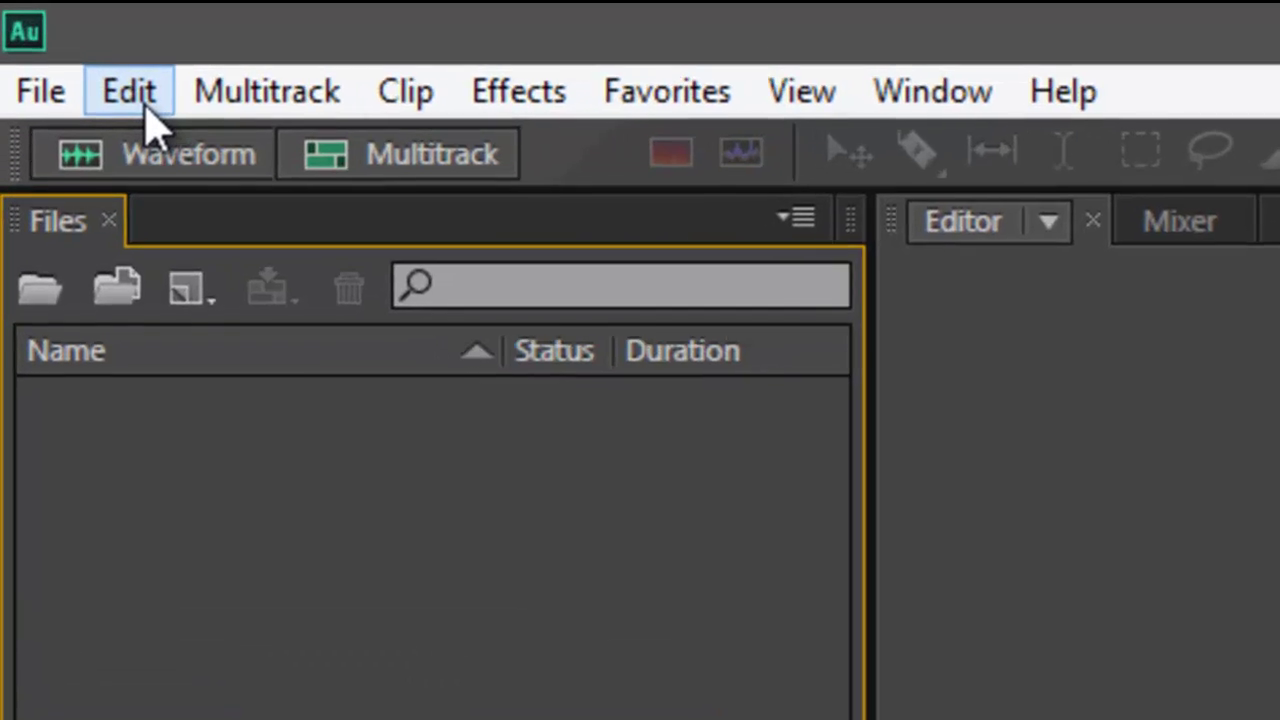
Step: Reveal the Edit > Preferences submenu listing the Audio Hardware category
click(48, 31)
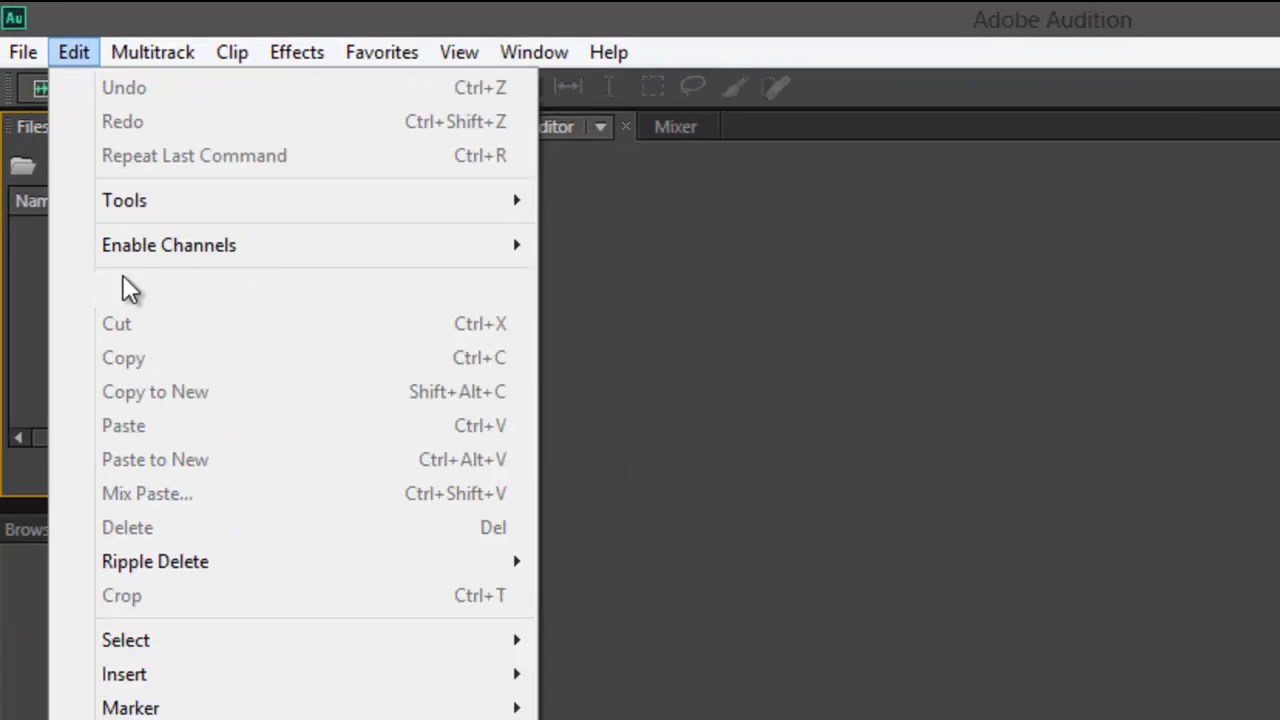
mouse_move(156, 688)
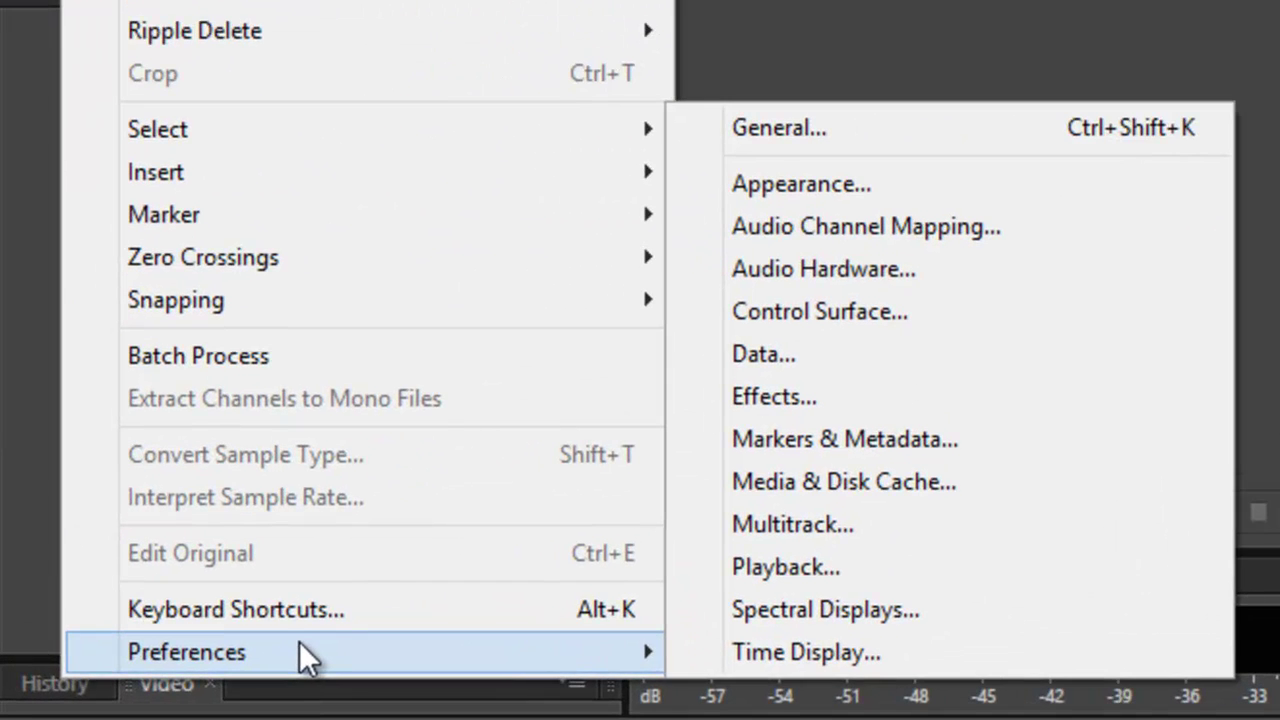
key(Escape)
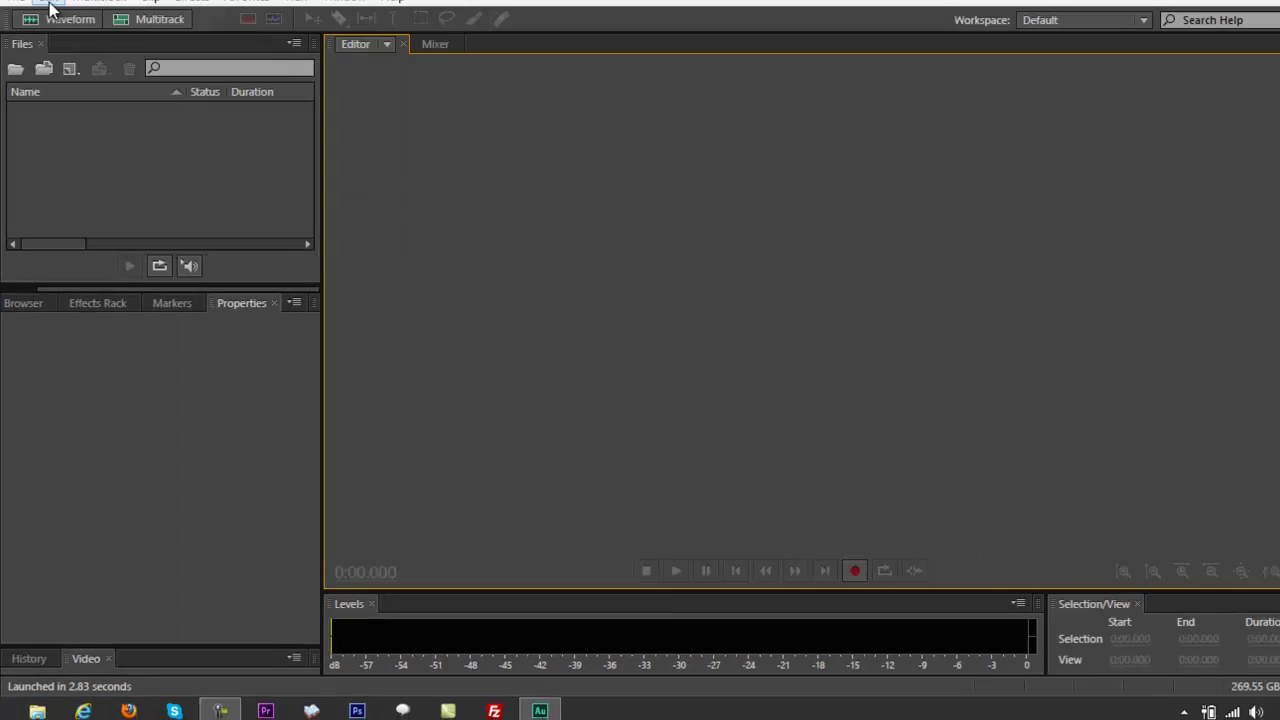
click(51, 36)
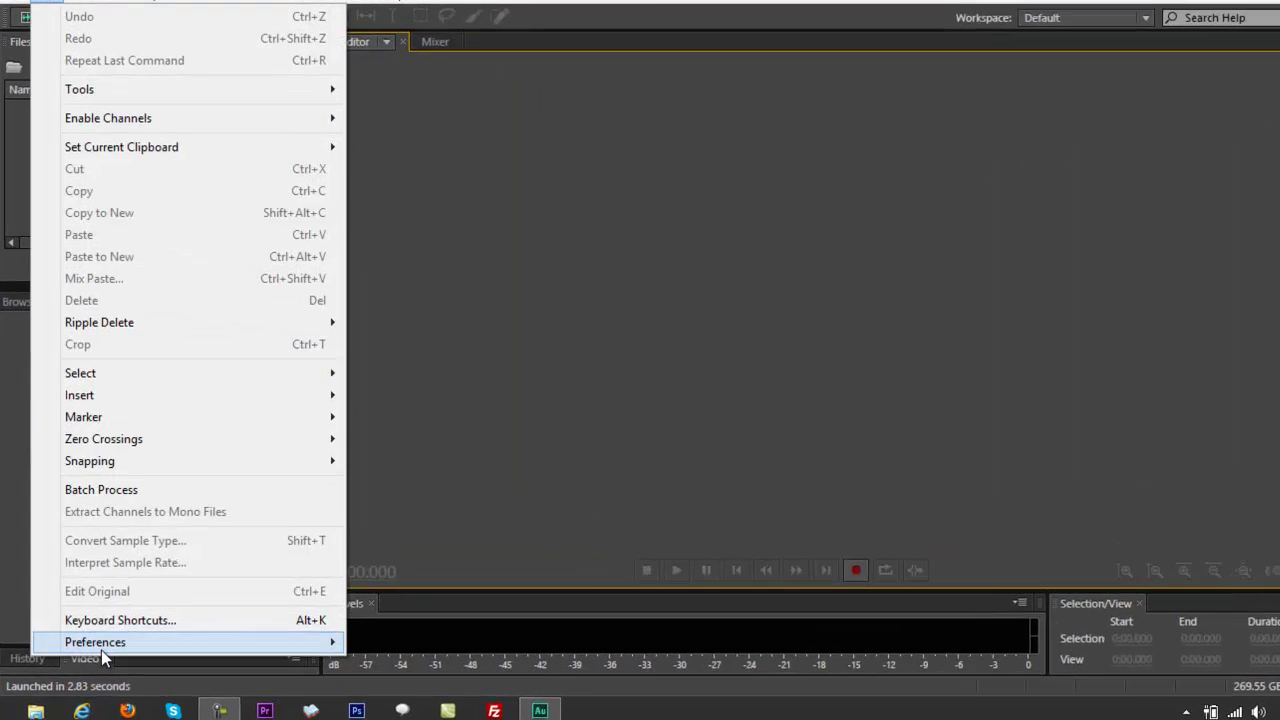
mouse_move(101, 650)
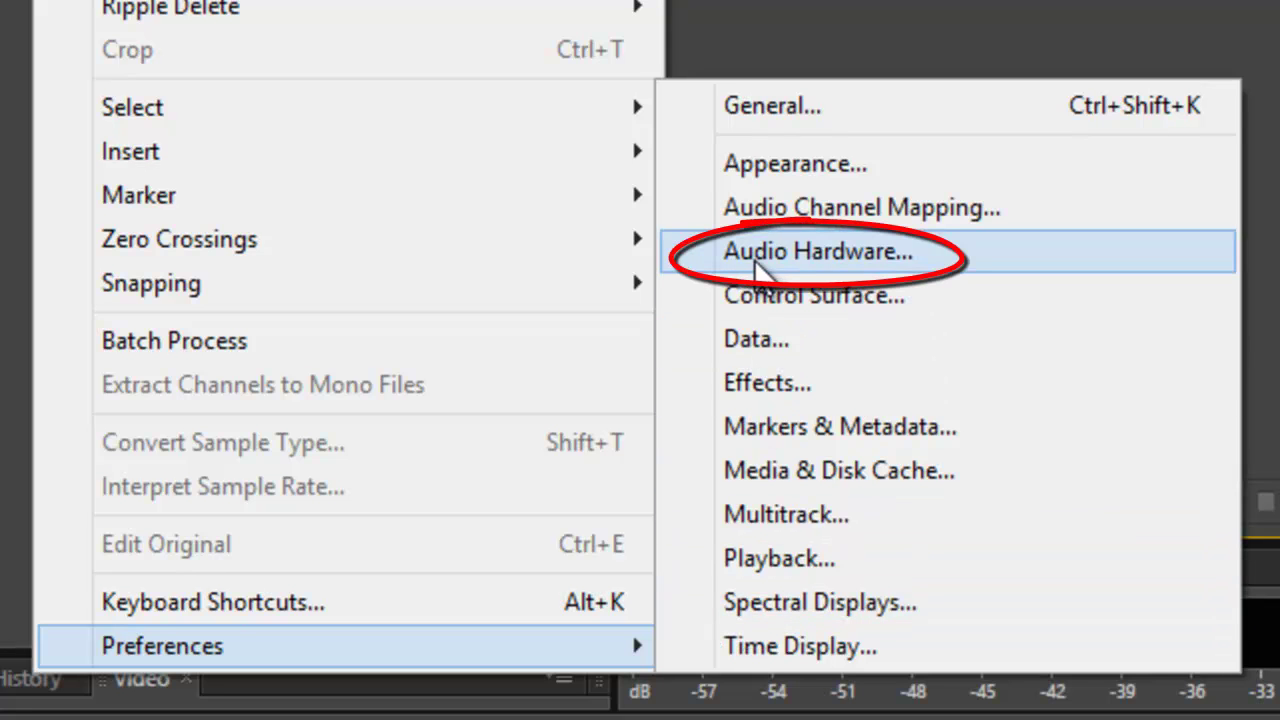
Step: Open Audio Hardware preferences and confirm the Realtek Microphone is the default input
click(757, 262)
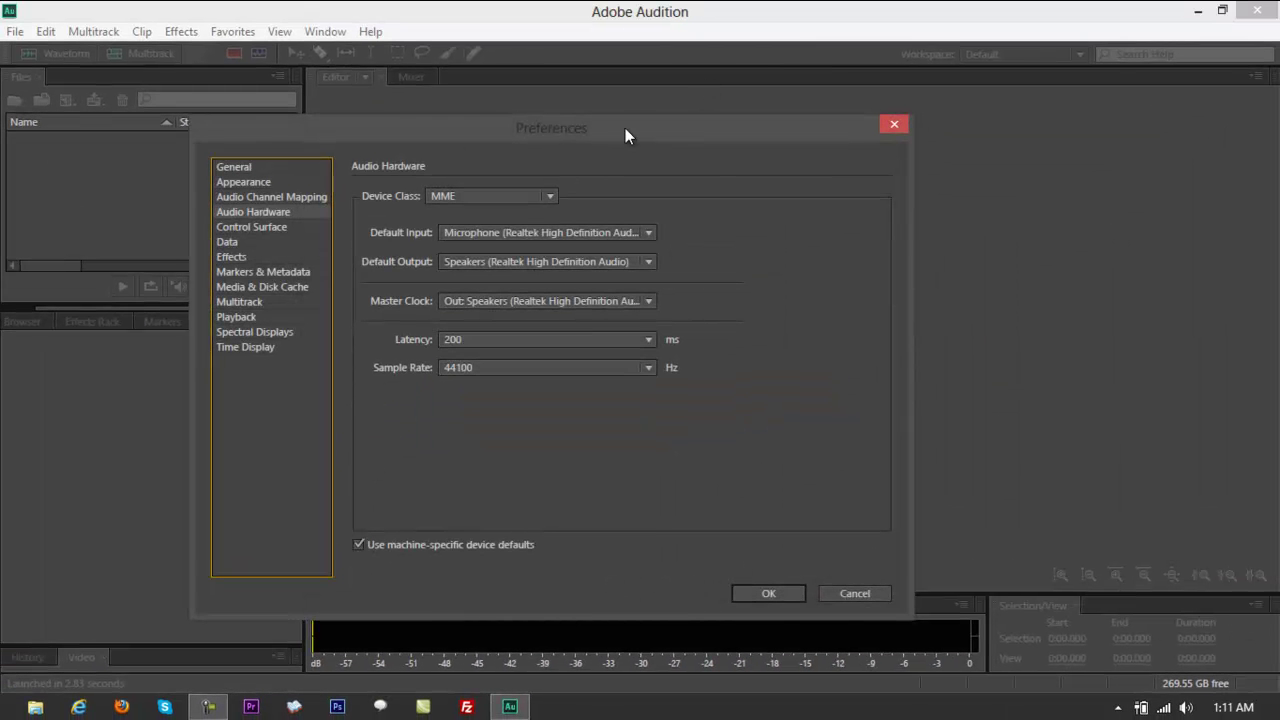
drag(625, 128, 705, 129)
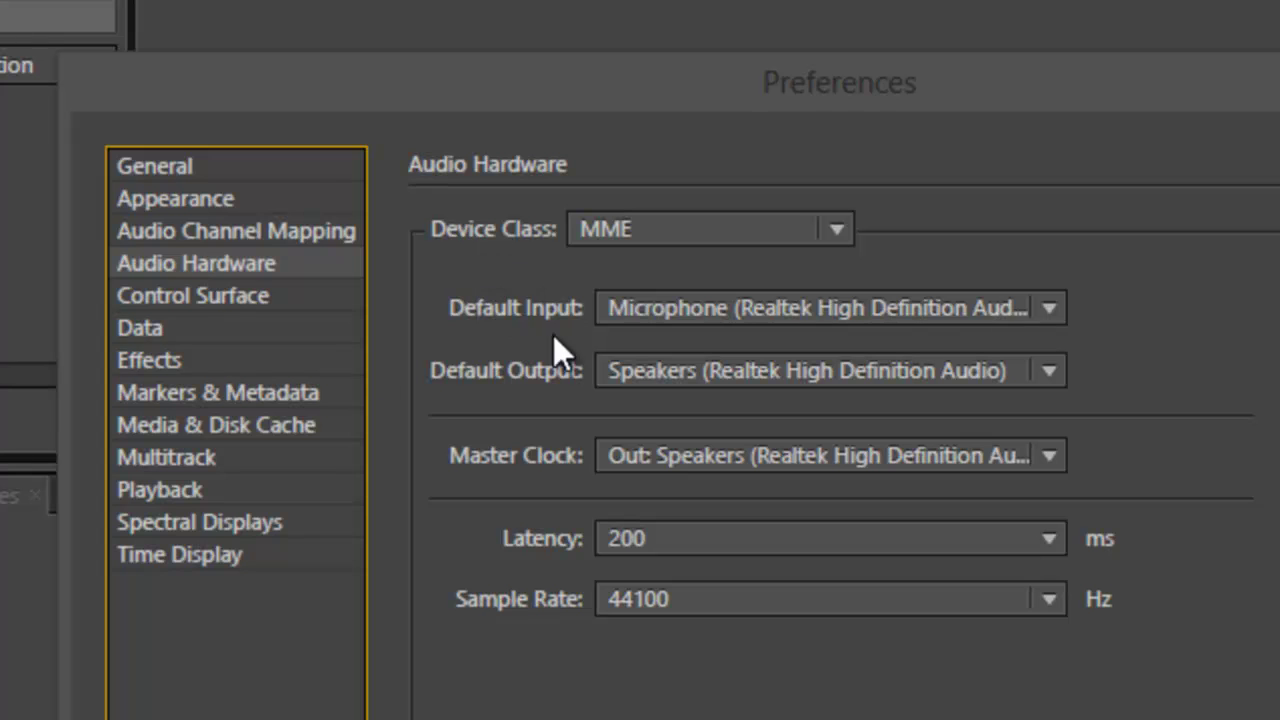
click(802, 306)
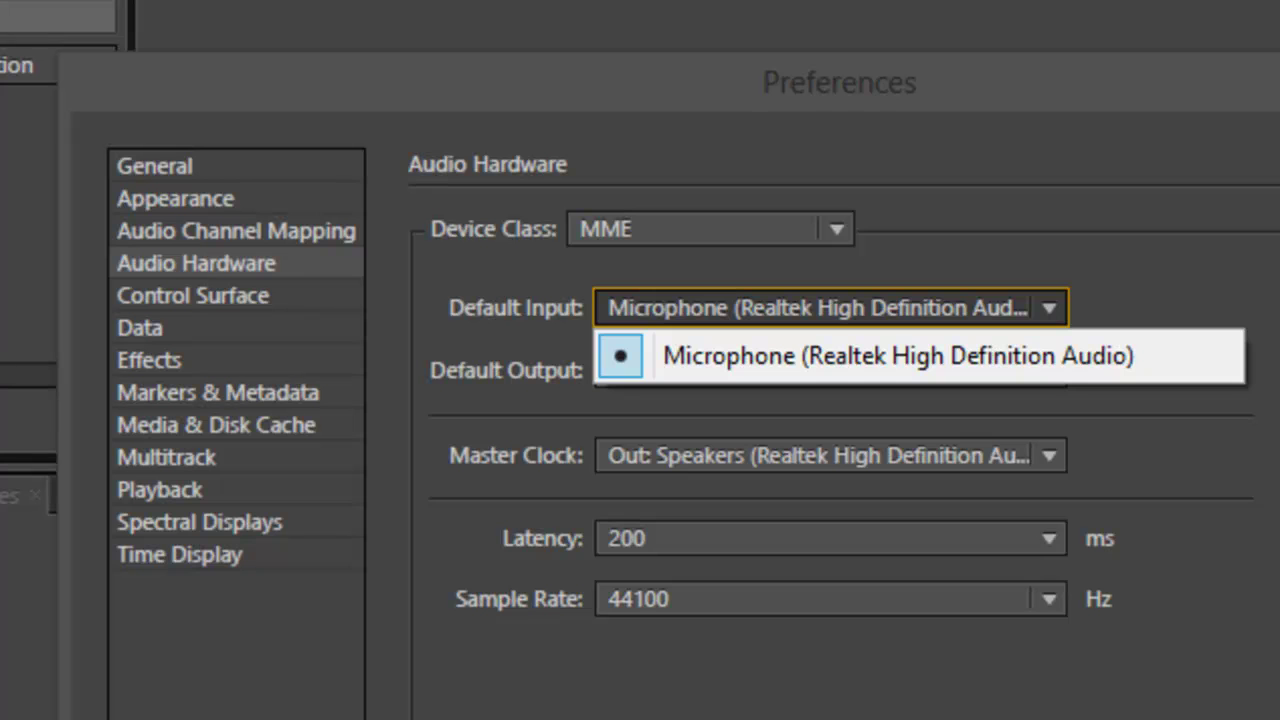
key(Escape)
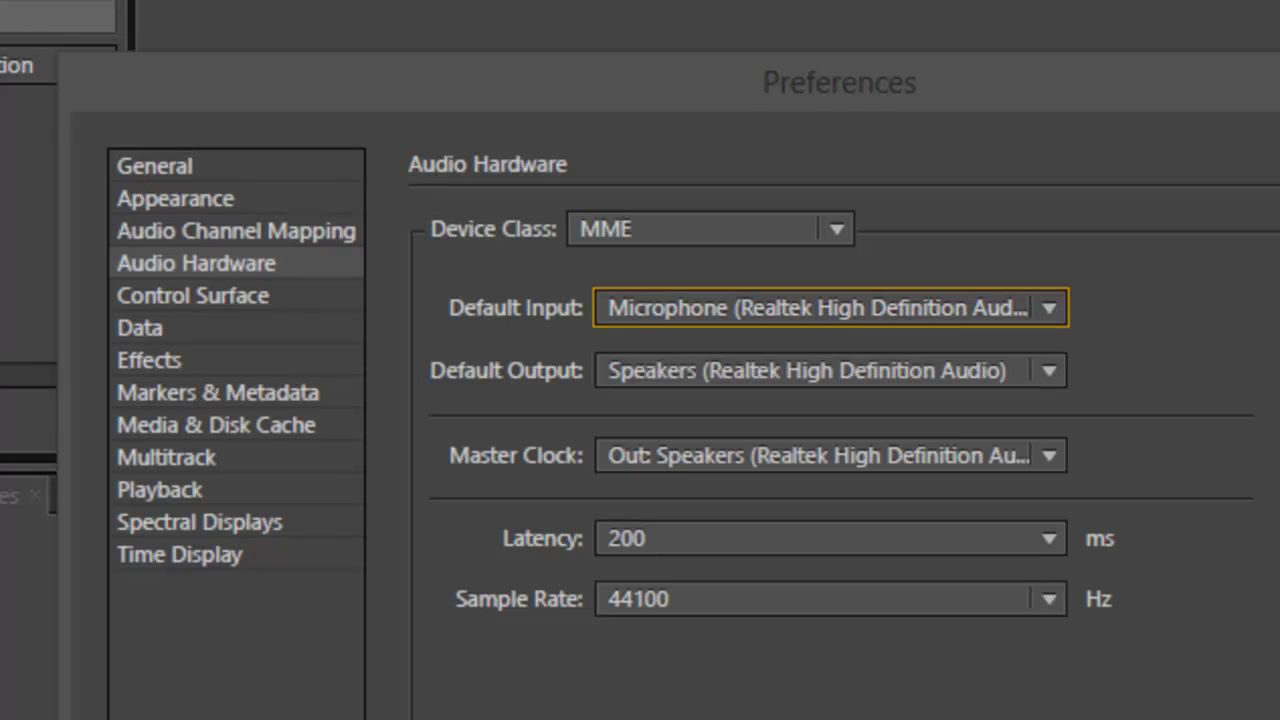
click(945, 316)
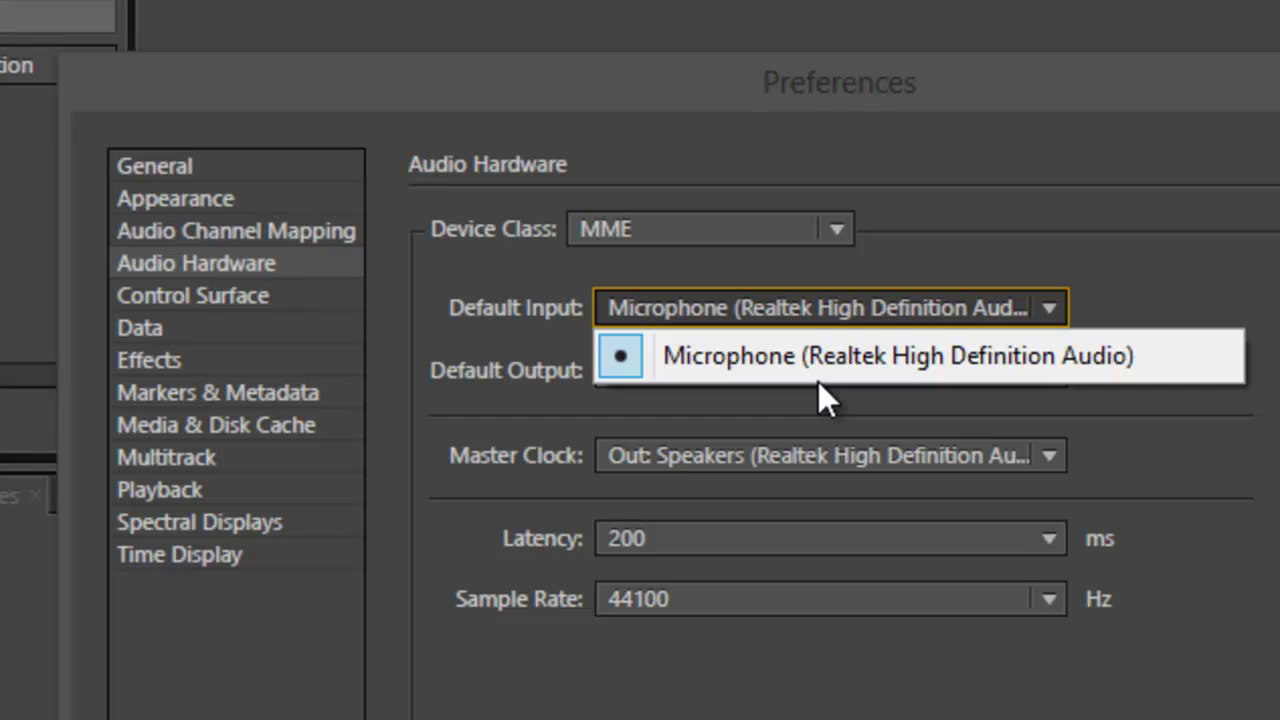
click(1236, 528)
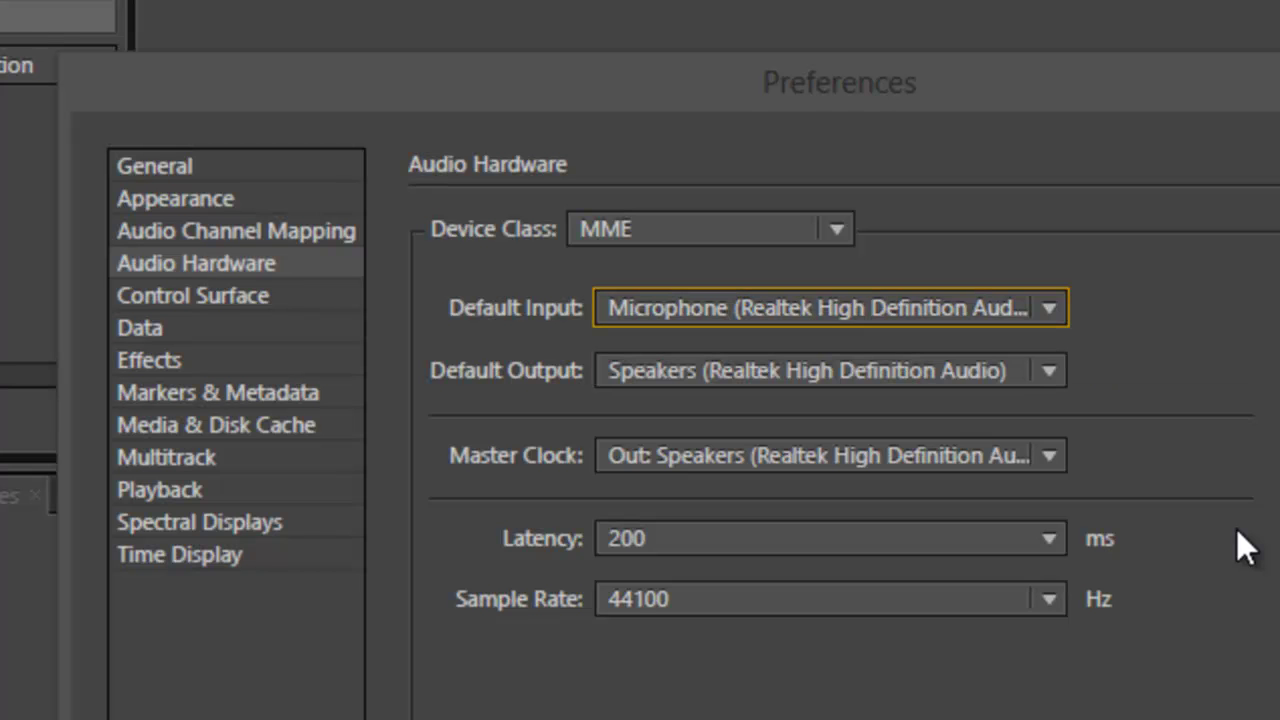
click(824, 314)
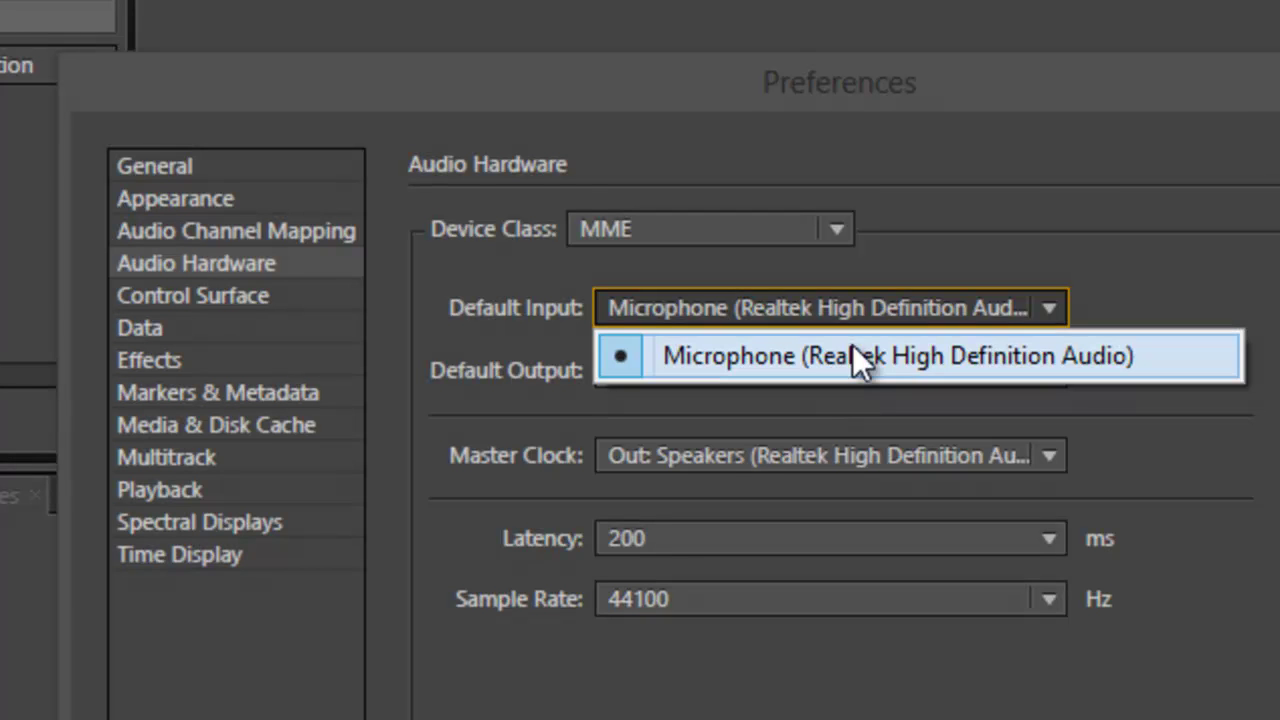
Step: Select Speakers (Realtek High Definition Audio) as the default output device
click(563, 352)
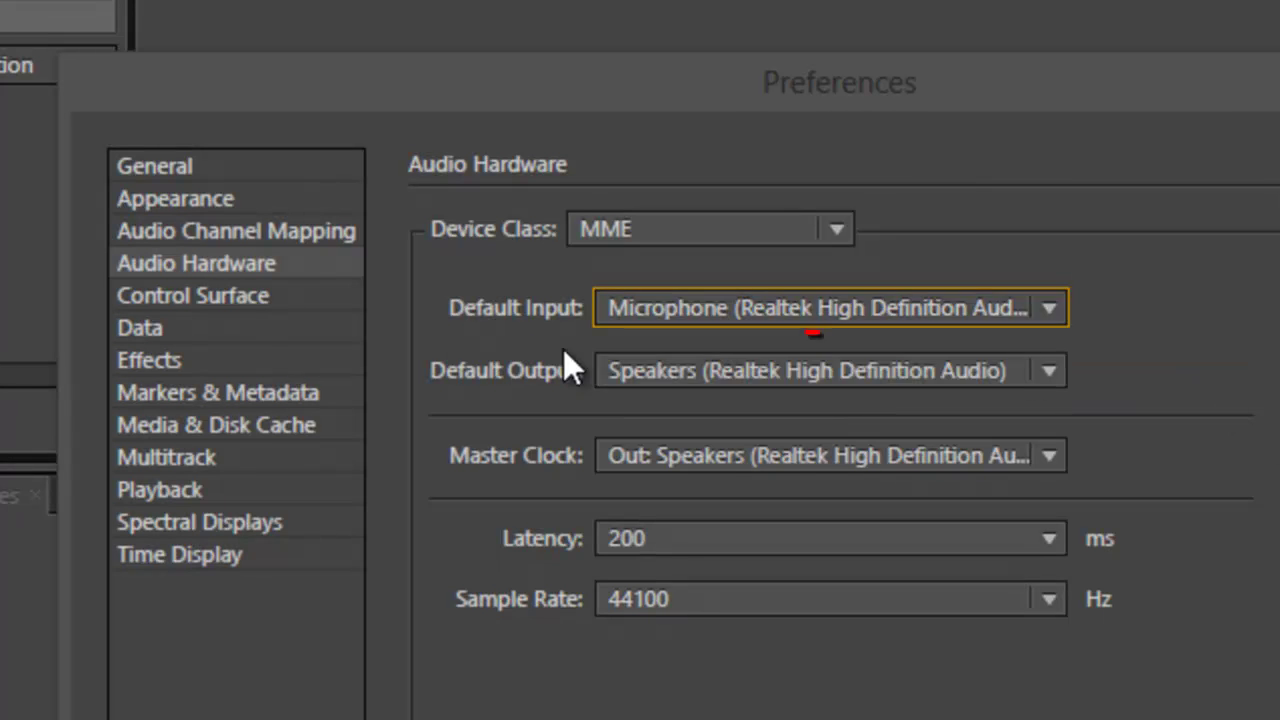
click(812, 375)
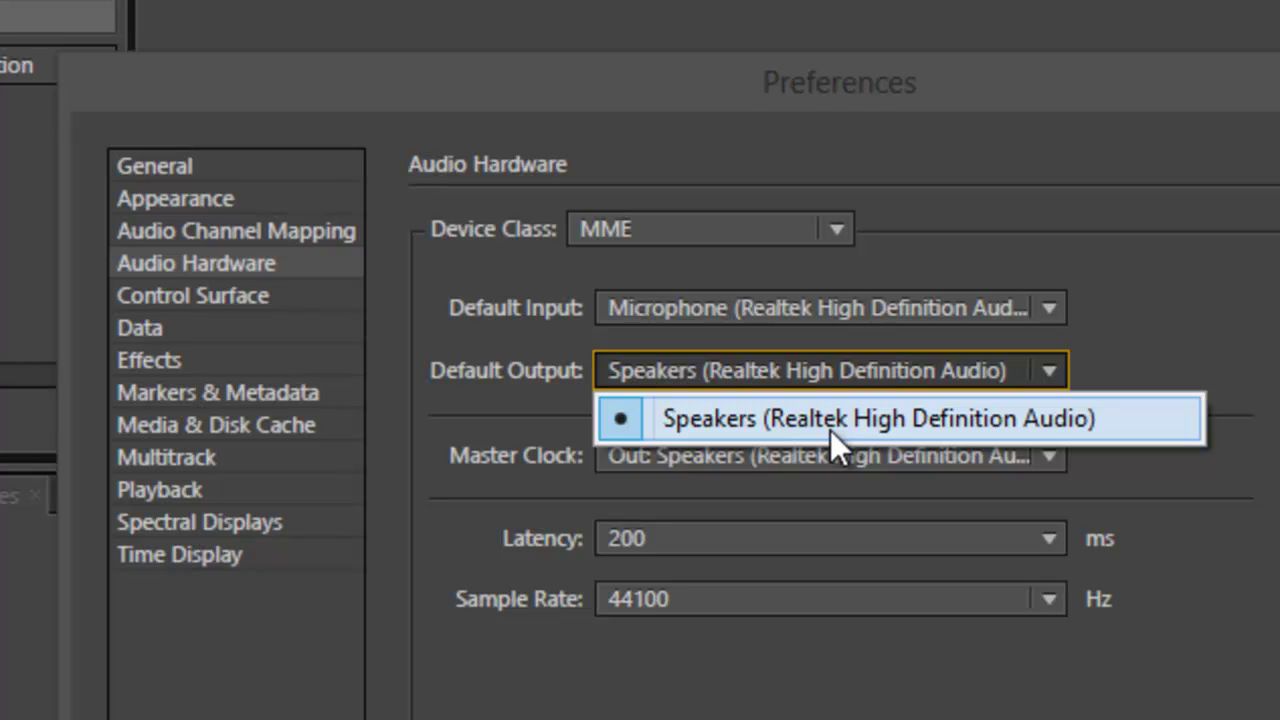
click(830, 430)
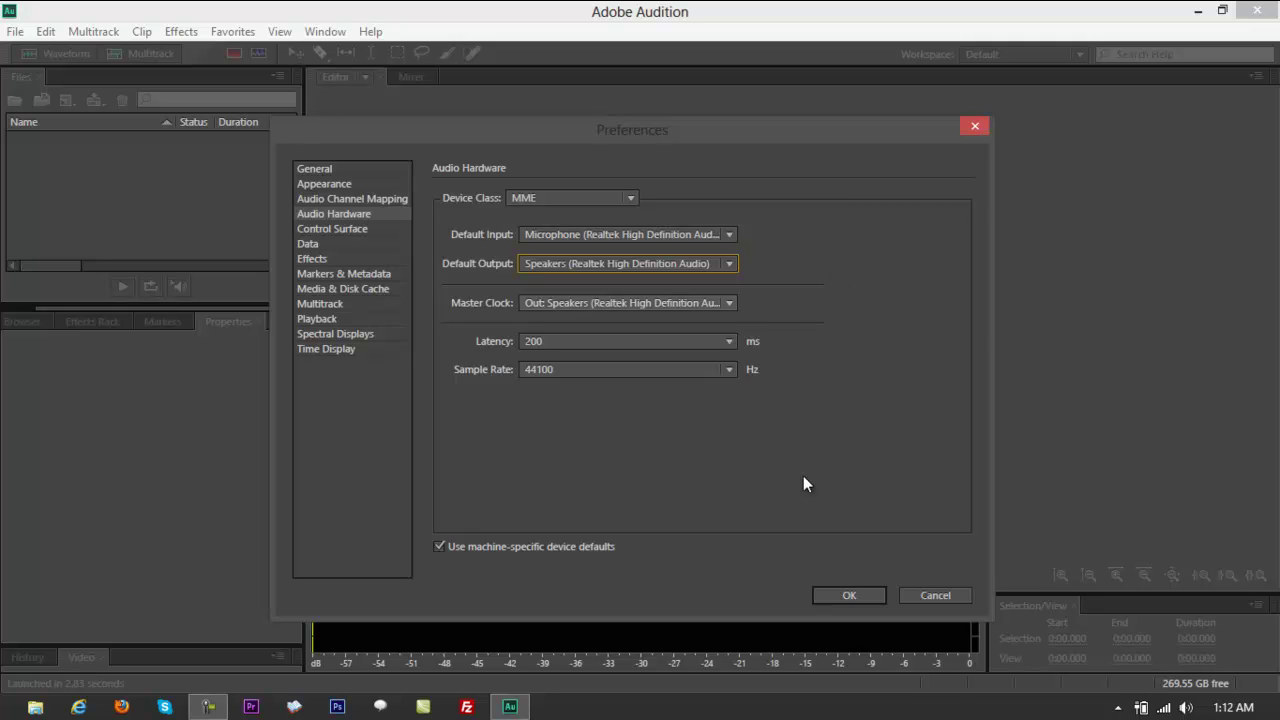
Step: Apply the hardware settings and name a new 44100 Hz stereo 32-bit float file RECORDTESTAUDIO
click(849, 597)
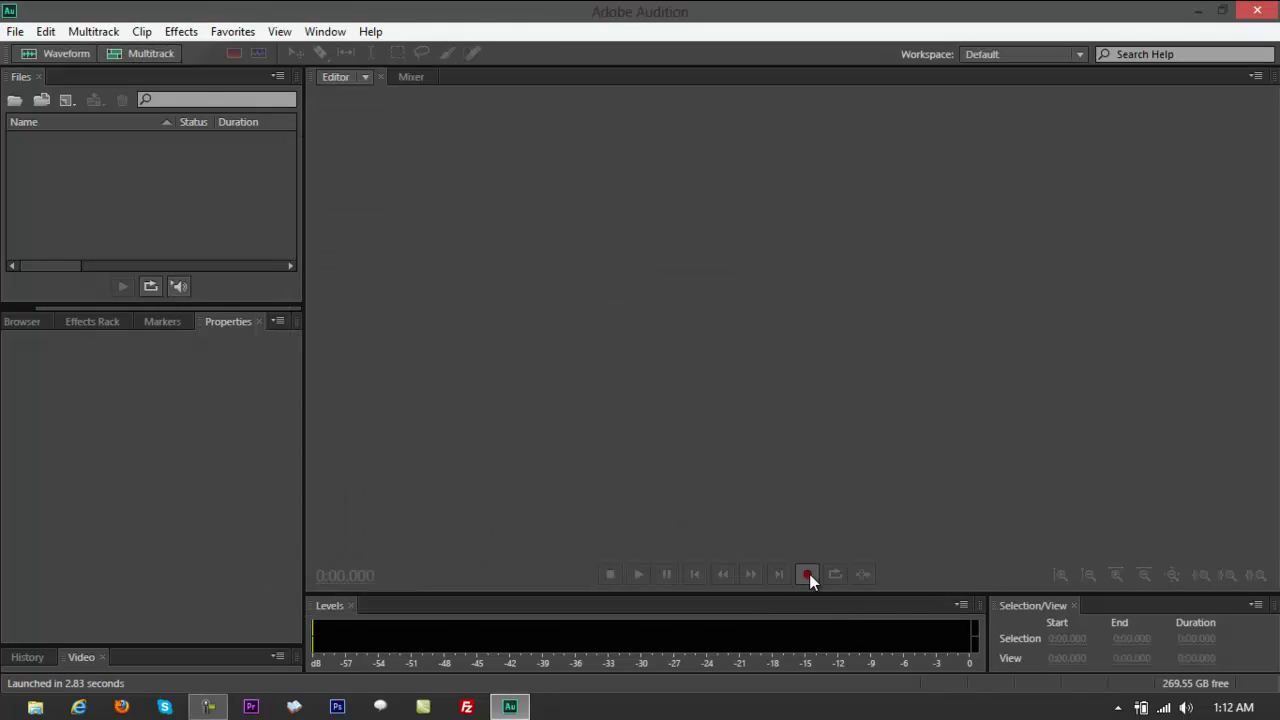
click(809, 574)
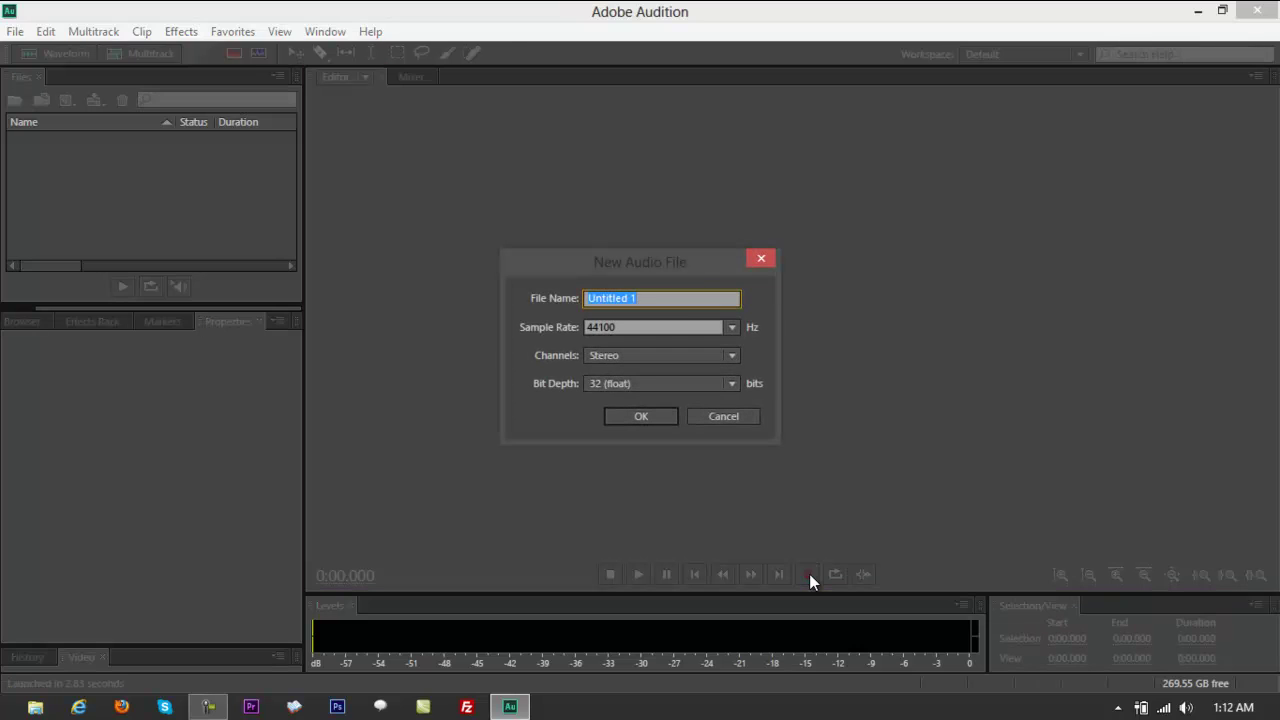
text(RECORDR)
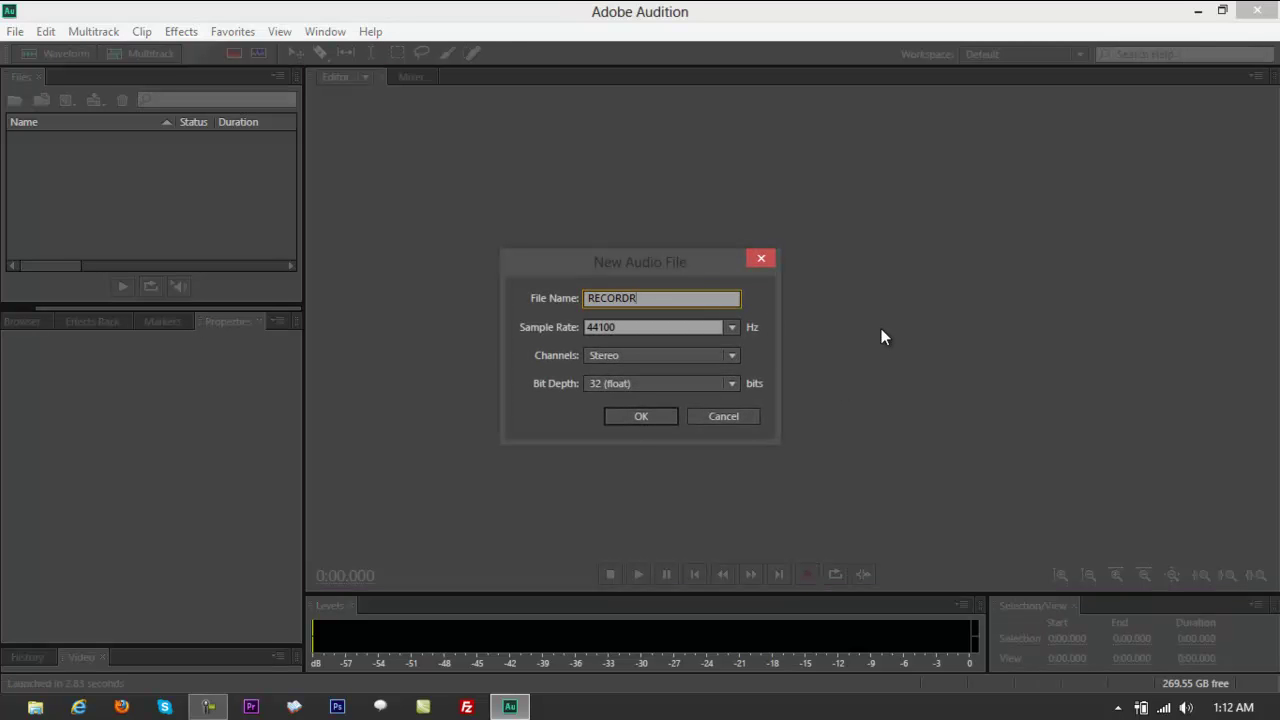
key(BackSpace)
text(TESTAUDIO)
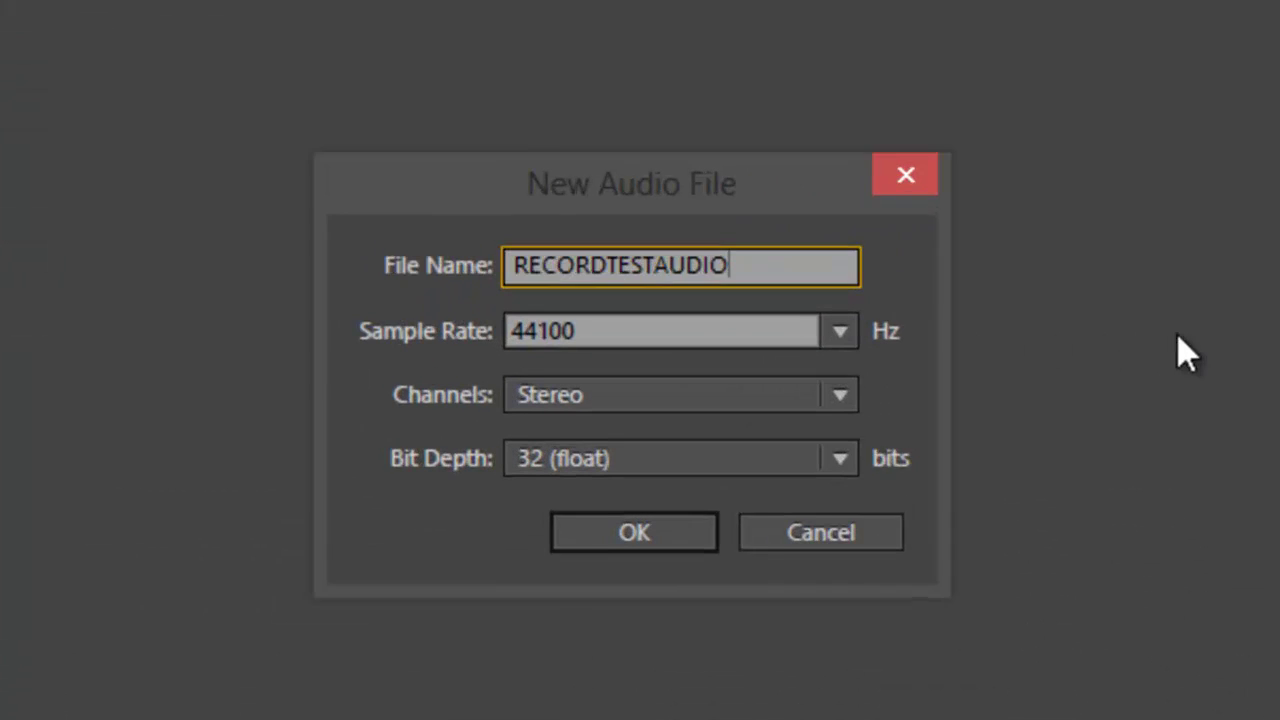
key(BackSpace)
text(II)
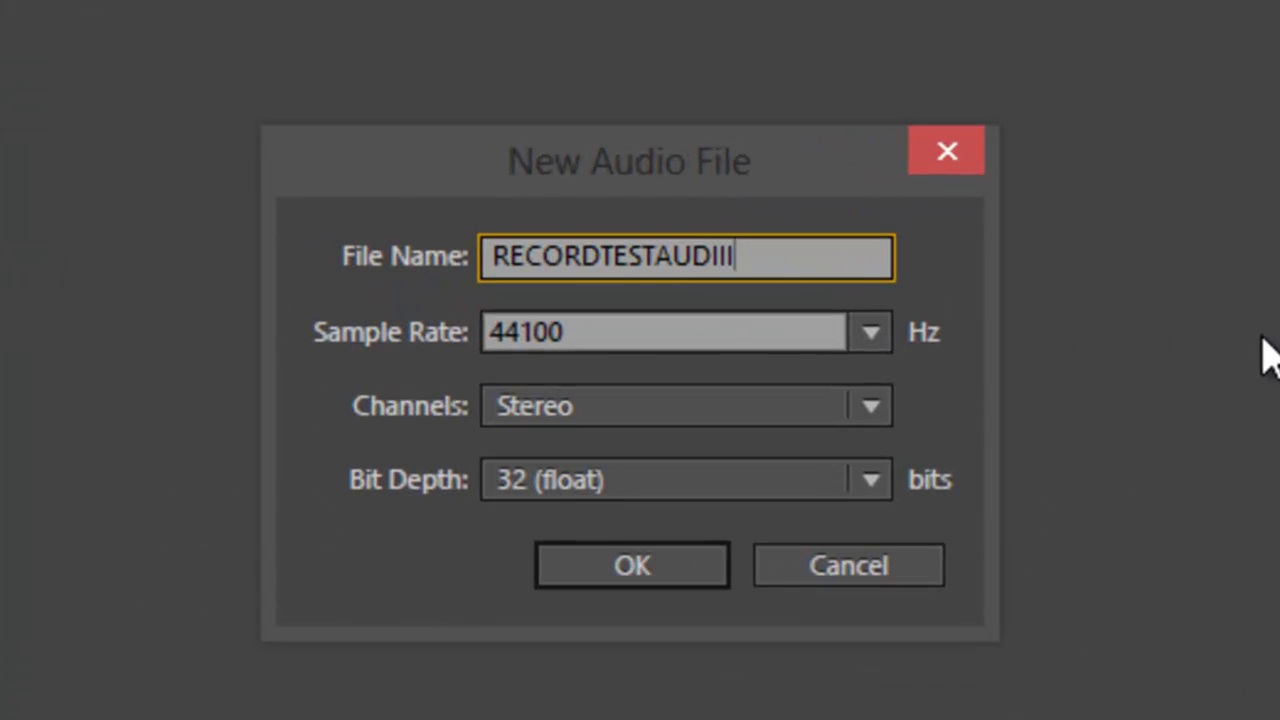
key(BackSpace)
key(BackSpace)
text(O)
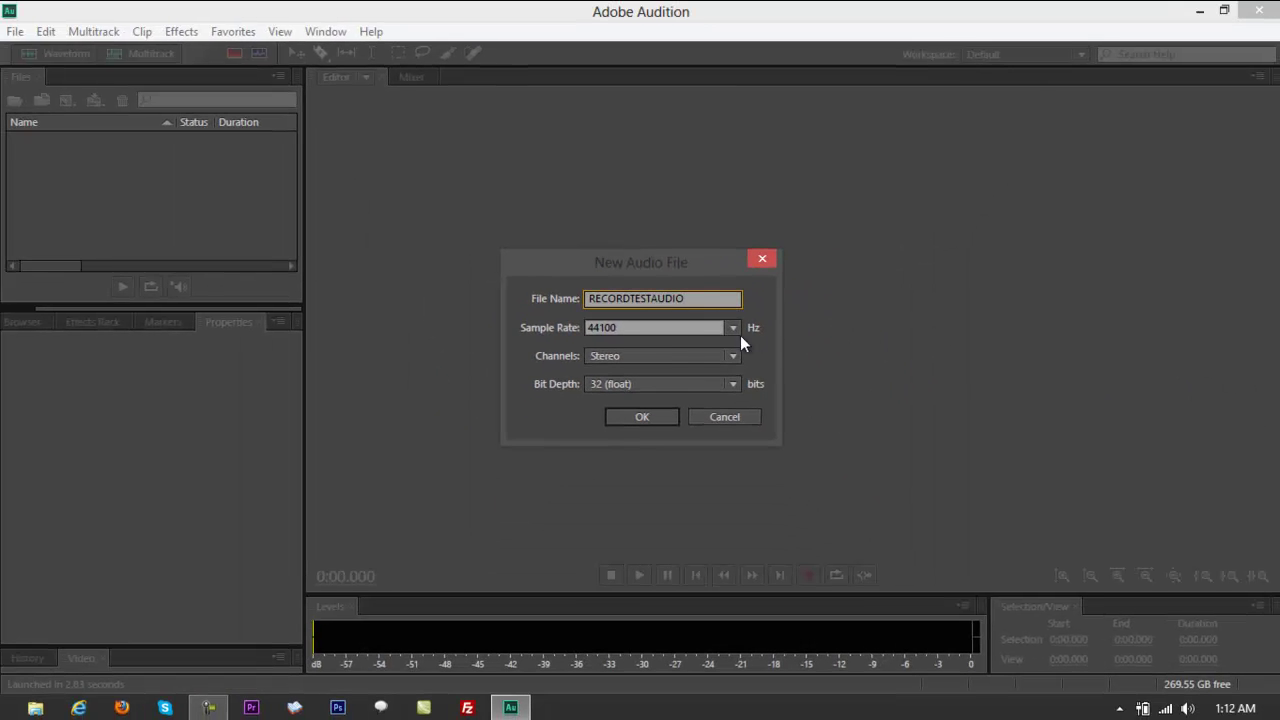
Step: Create RECORDTESTAUDIO, record a roughly 11-second test take, and play it back
click(656, 420)
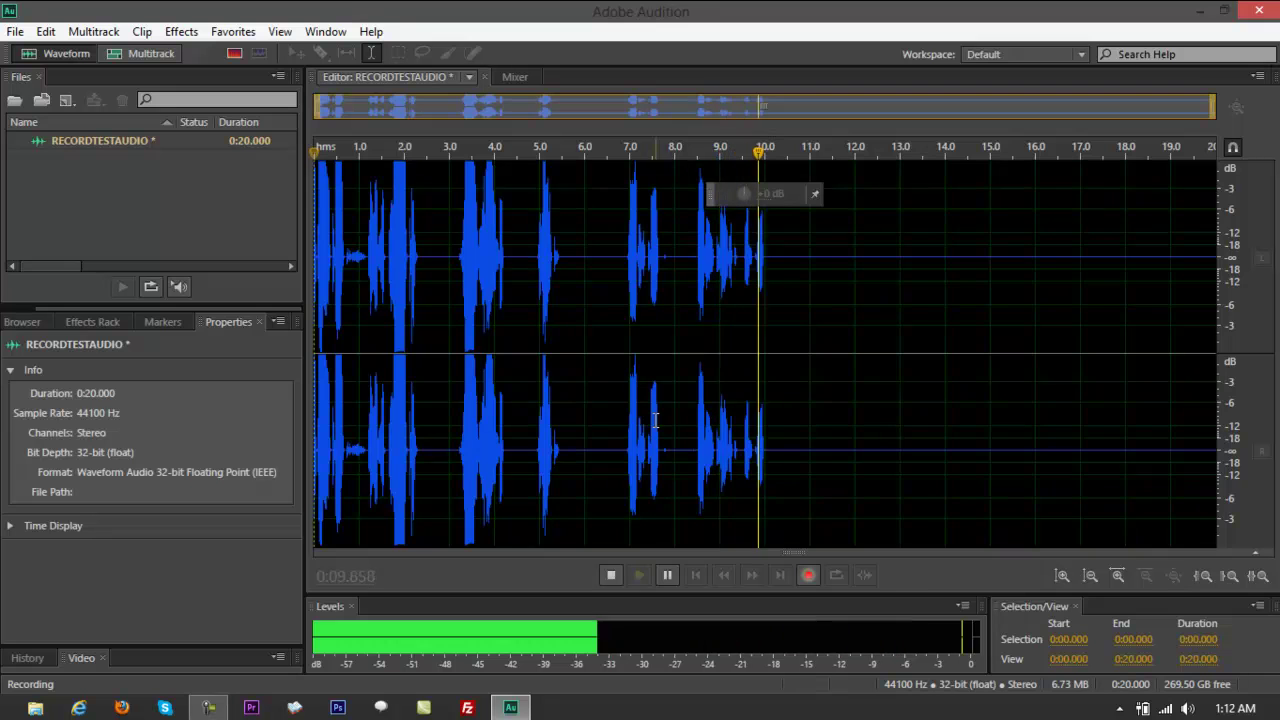
key(space)
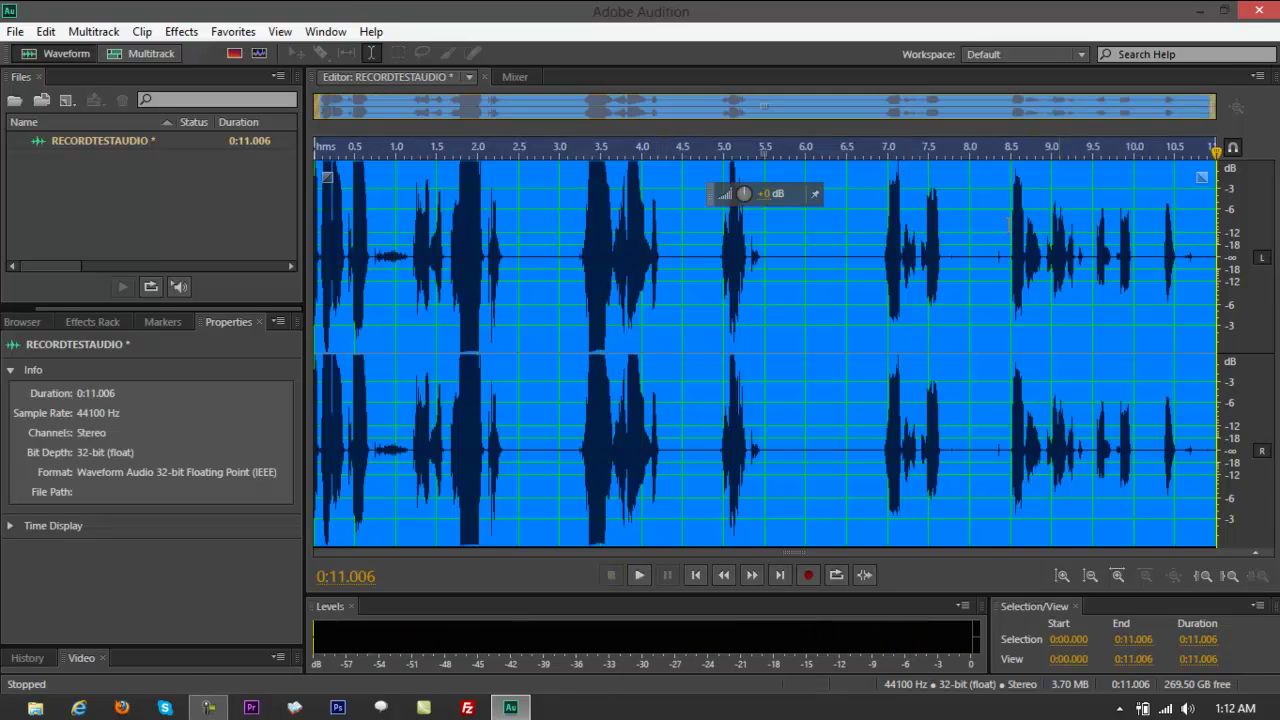
click(1002, 240)
key(space)
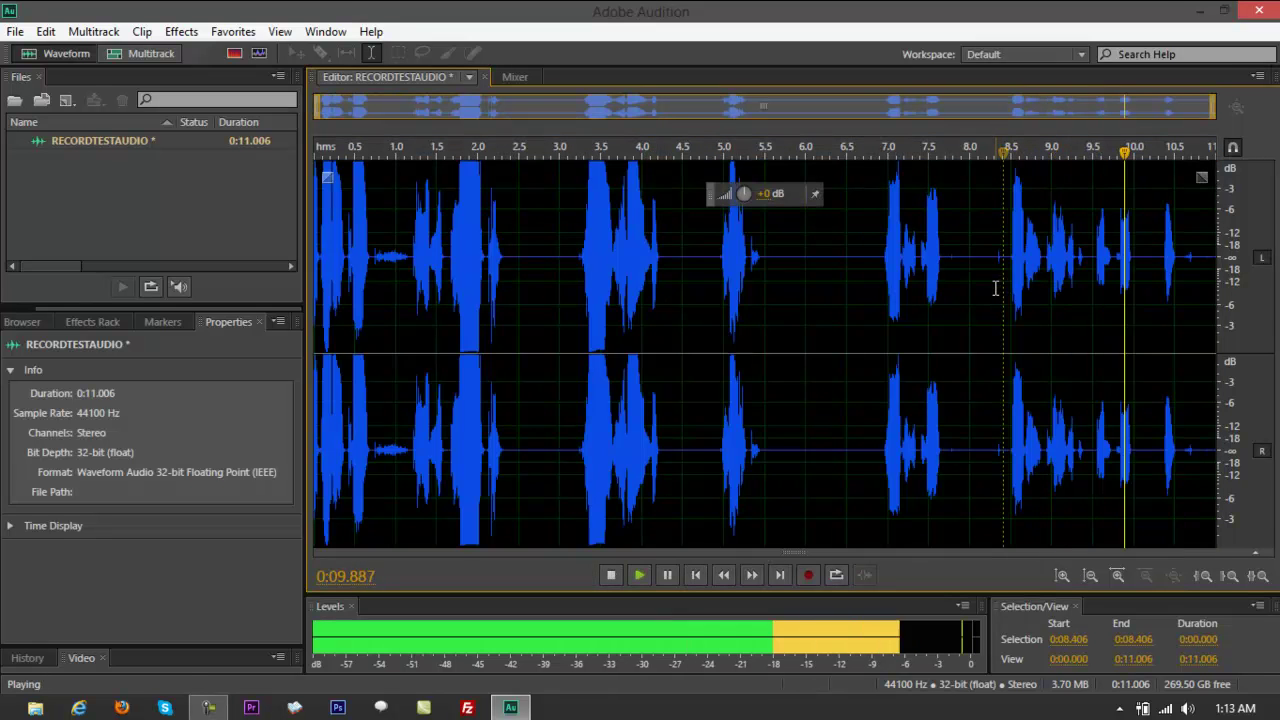
Step: Select the entire test recording and delete it, leaving the file empty
click(995, 288)
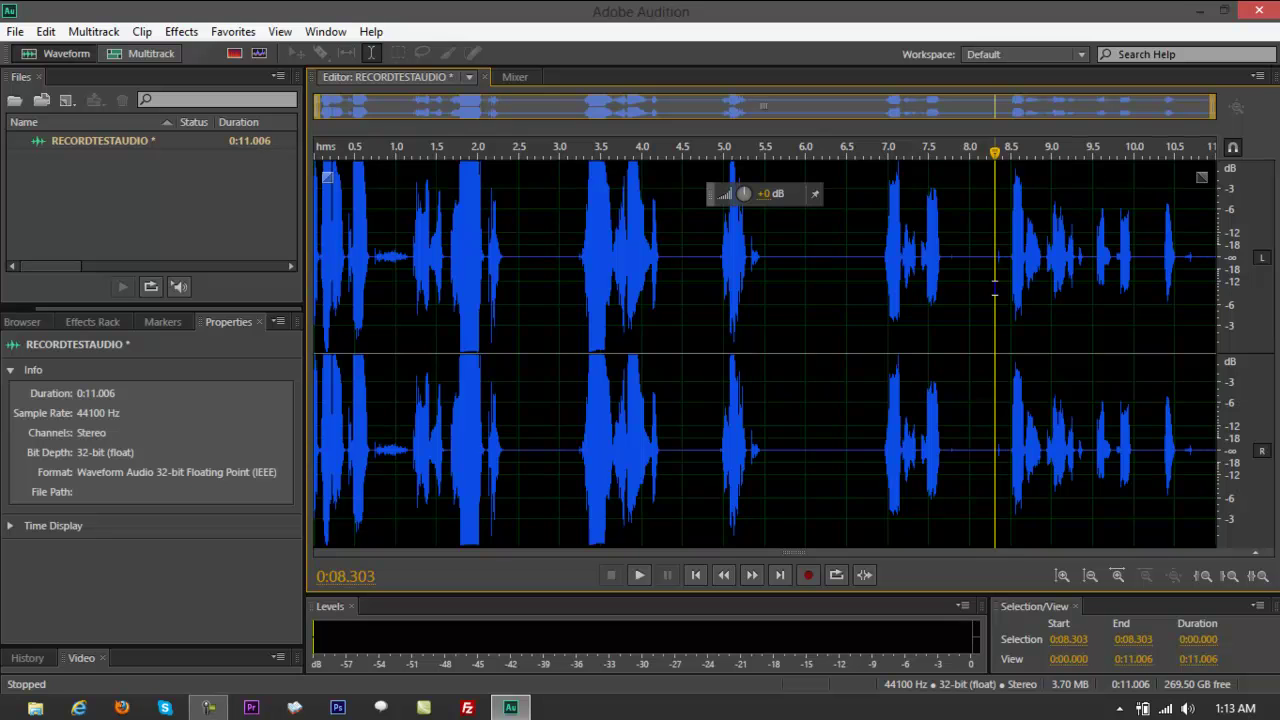
key(ctrl+a)
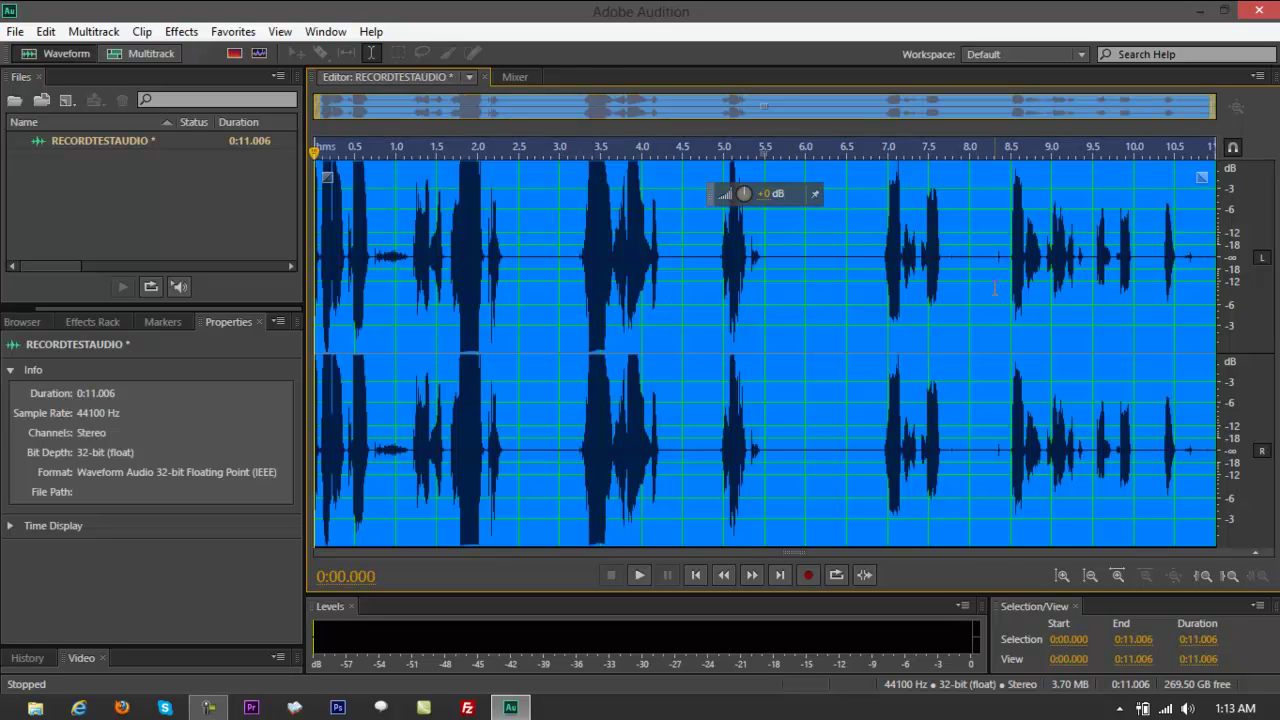
key(Delete)
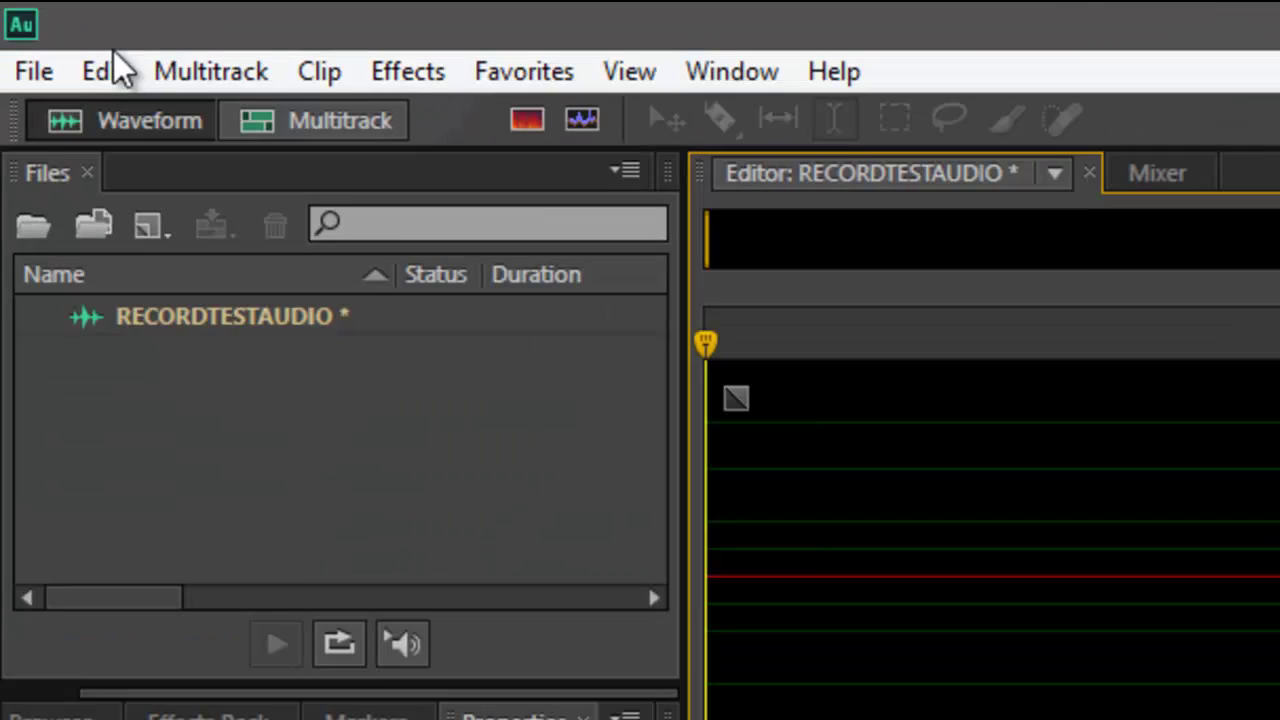
Step: Reopen Audio Hardware preferences and review the available input devices
click(46, 31)
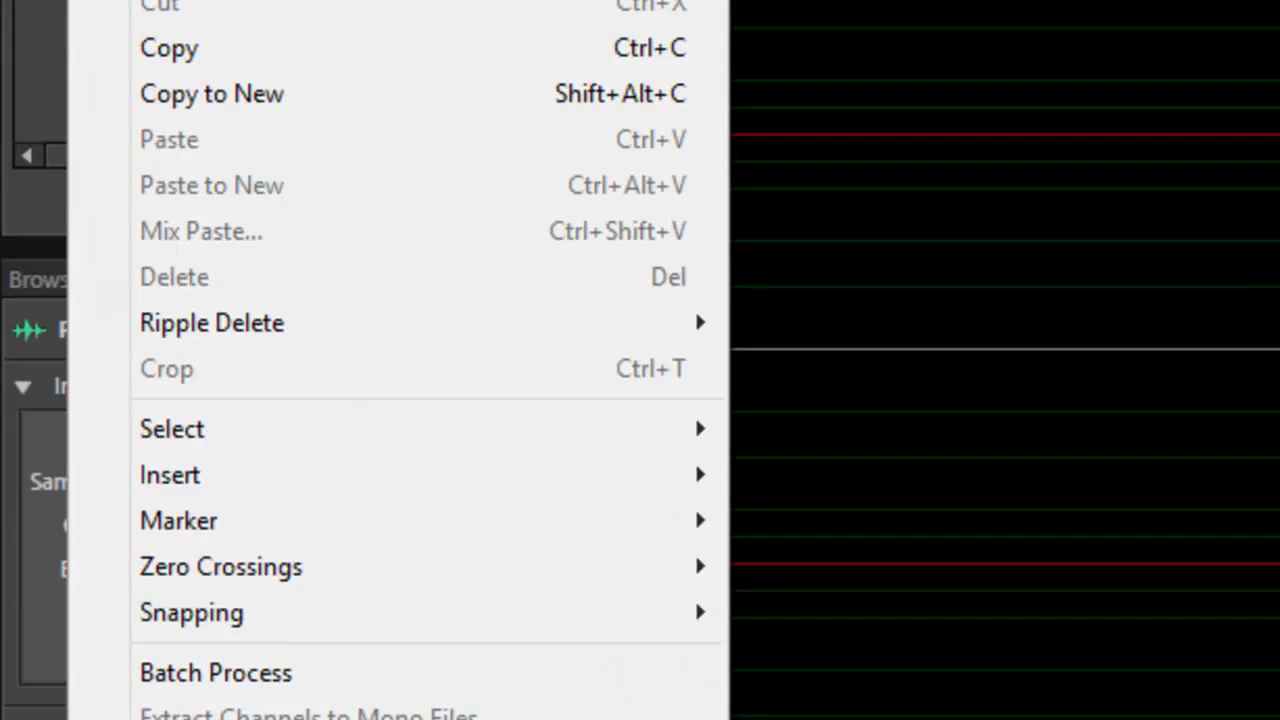
mouse_move(257, 623)
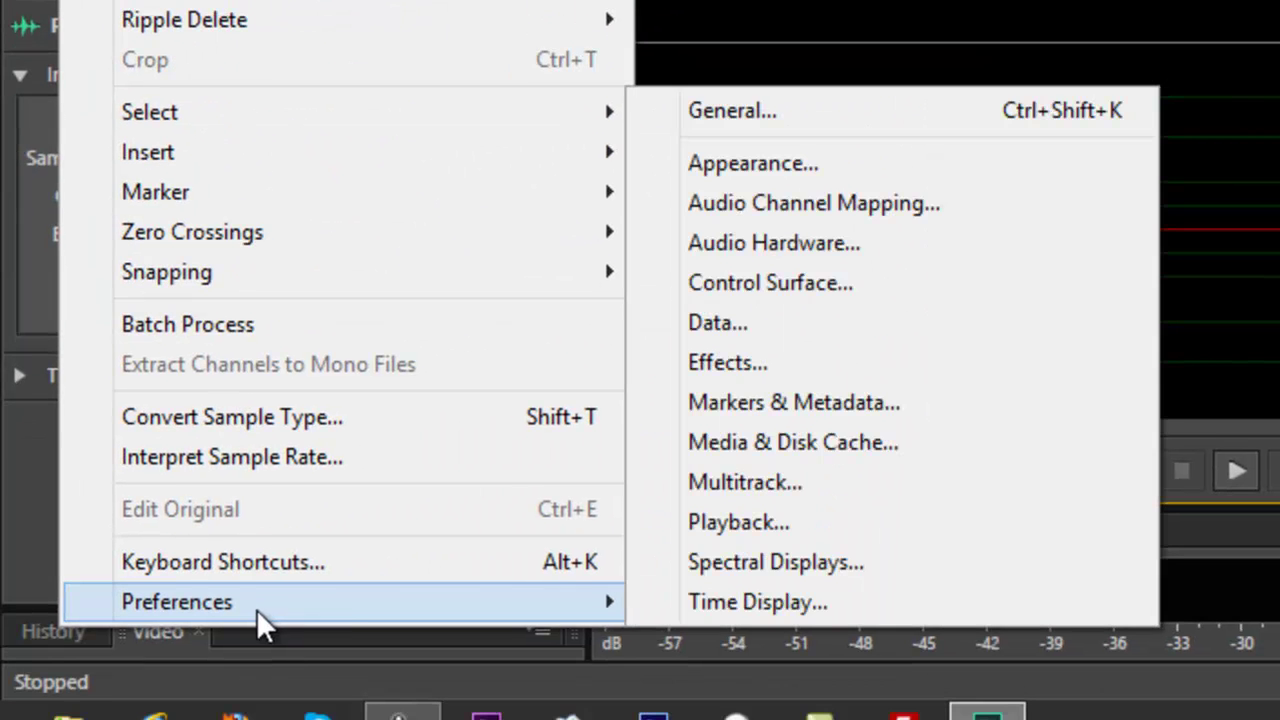
click(779, 257)
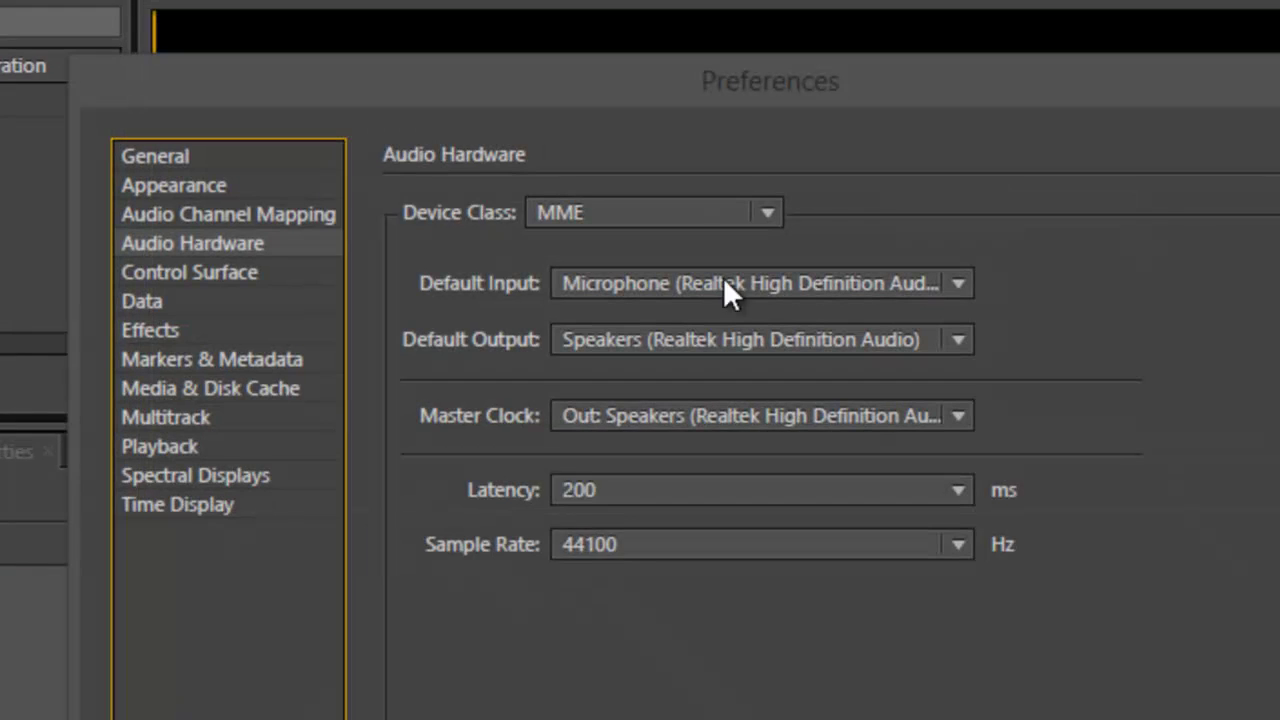
drag(935, 97, 957, 88)
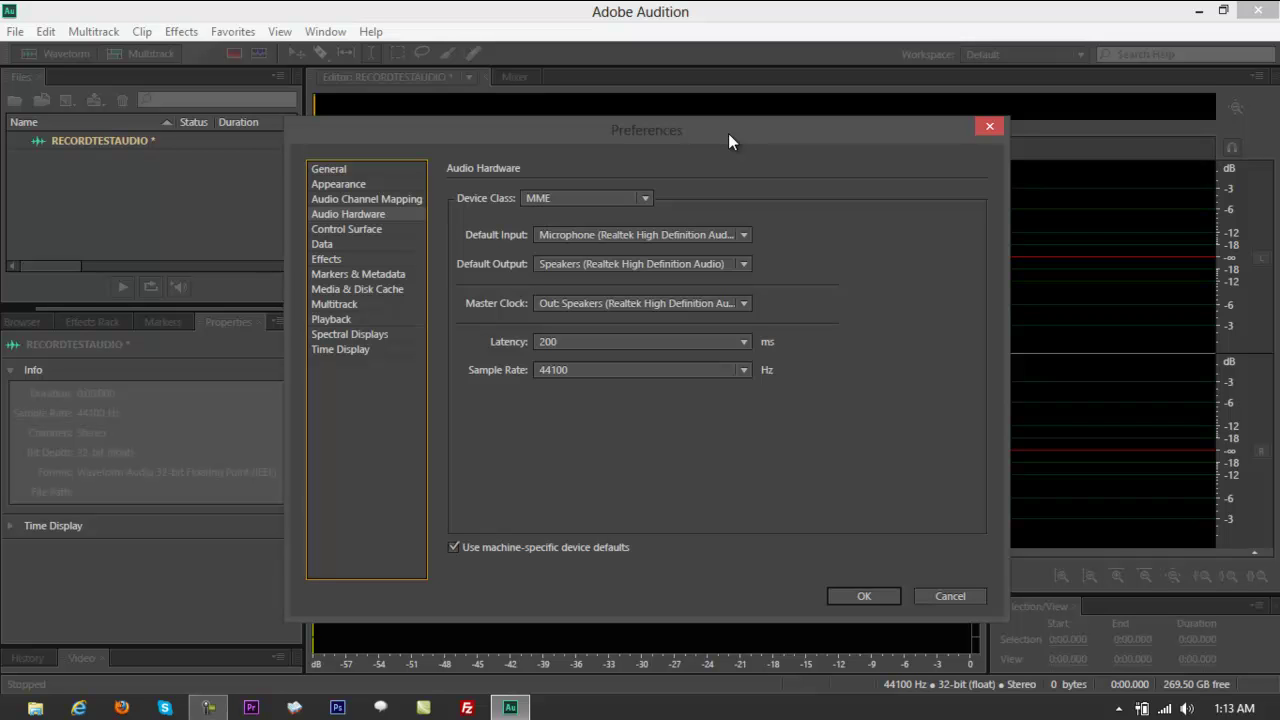
click(688, 239)
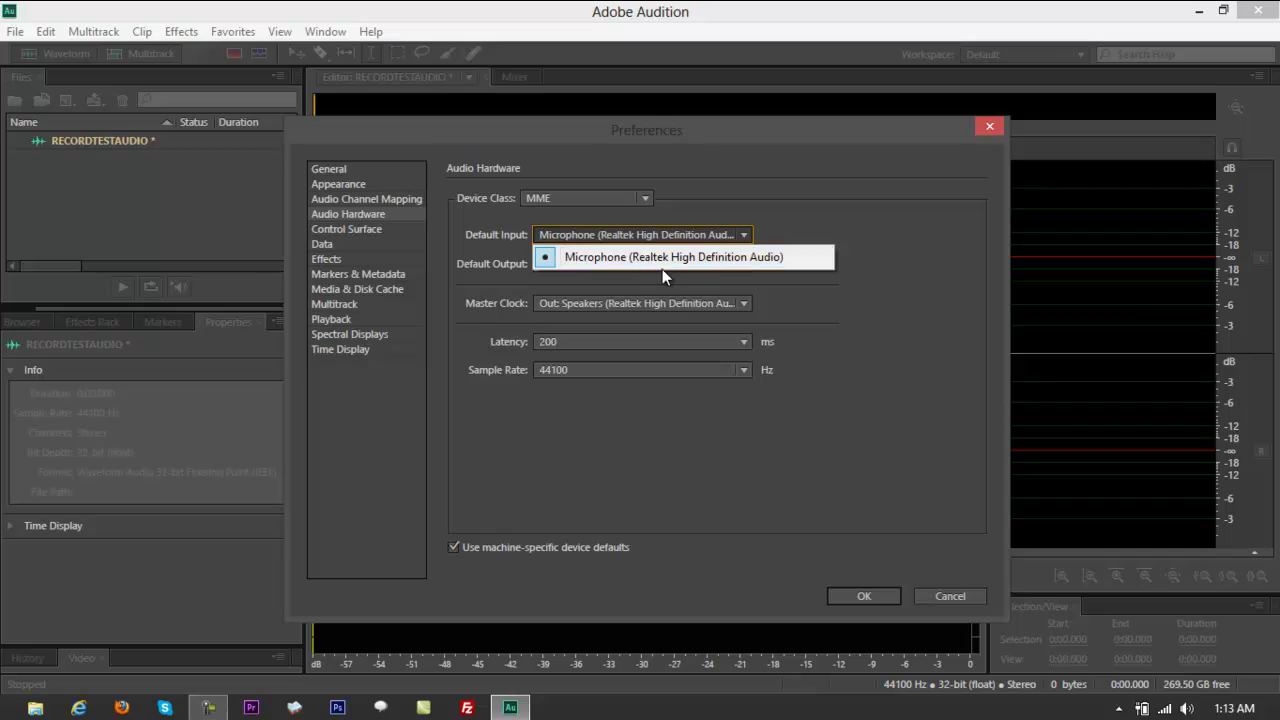
click(633, 236)
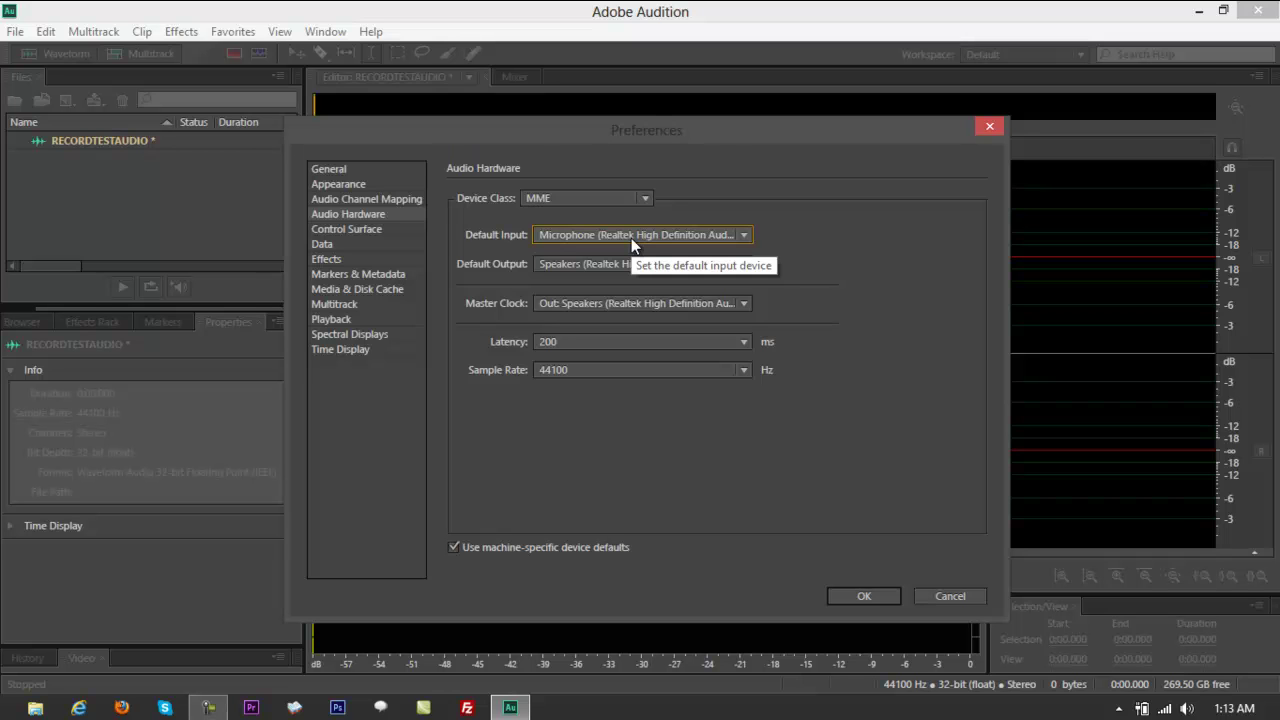
click(631, 238)
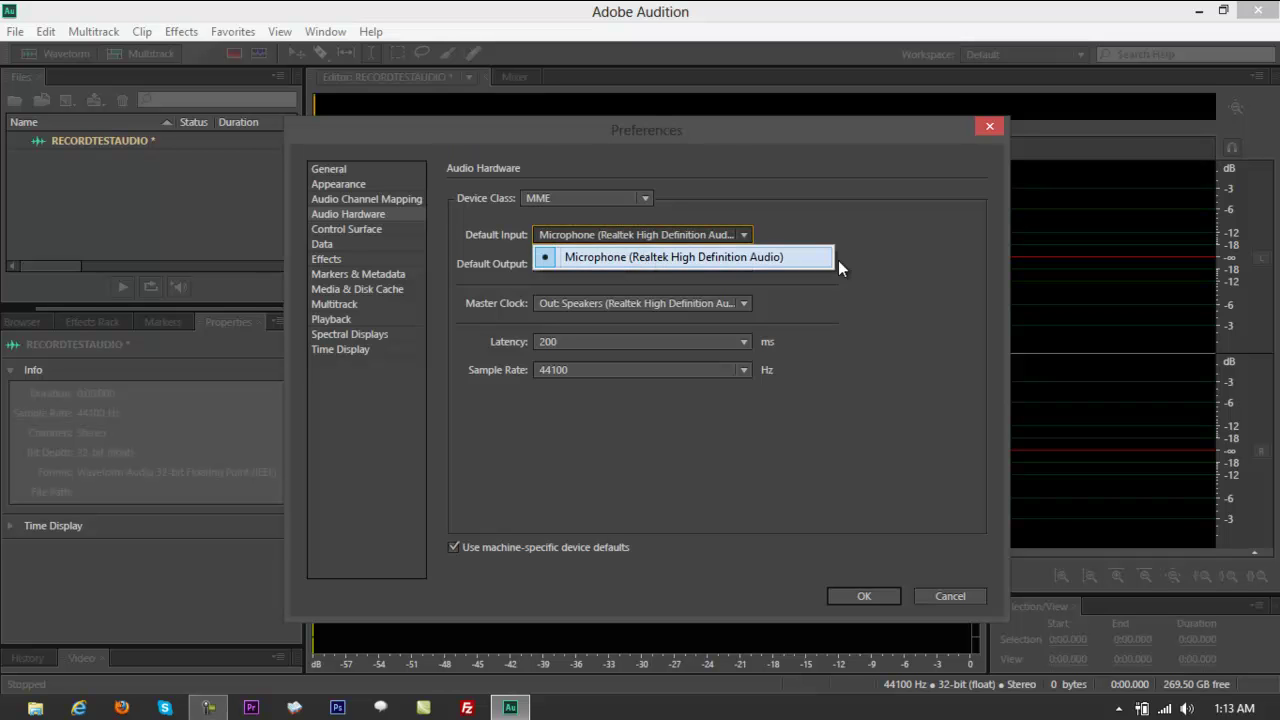
Step: Keep the Realtek microphone as input, choose Realtek speakers as output, and apply
click(742, 262)
click(743, 264)
click(706, 286)
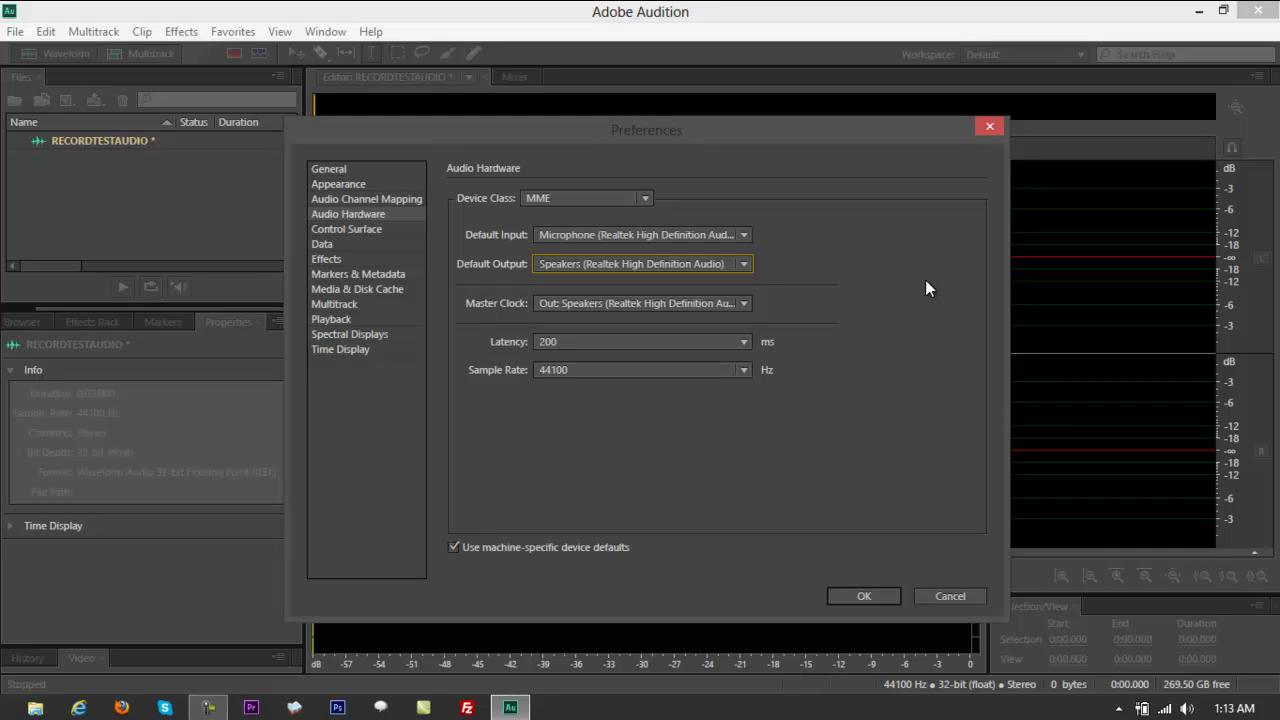
click(881, 595)
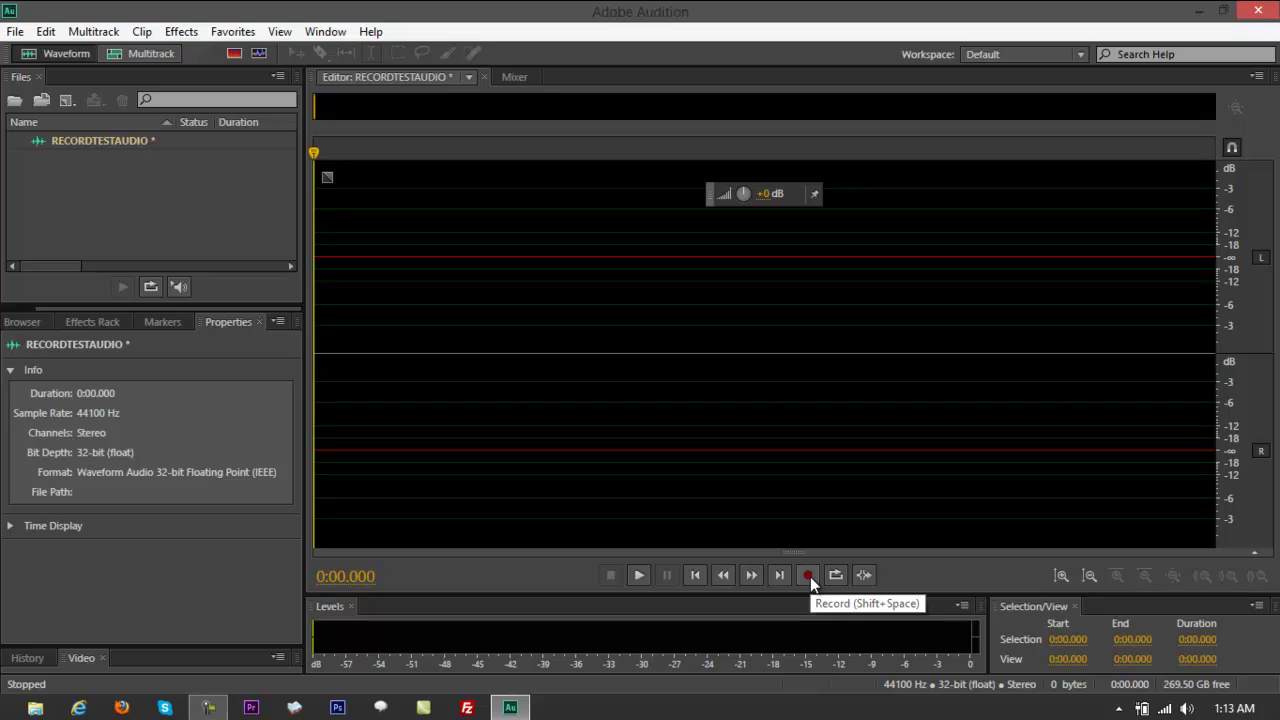
Step: Record a 3.99-second take through the Realtek microphone into RECORDTESTAUDIO
click(808, 575)
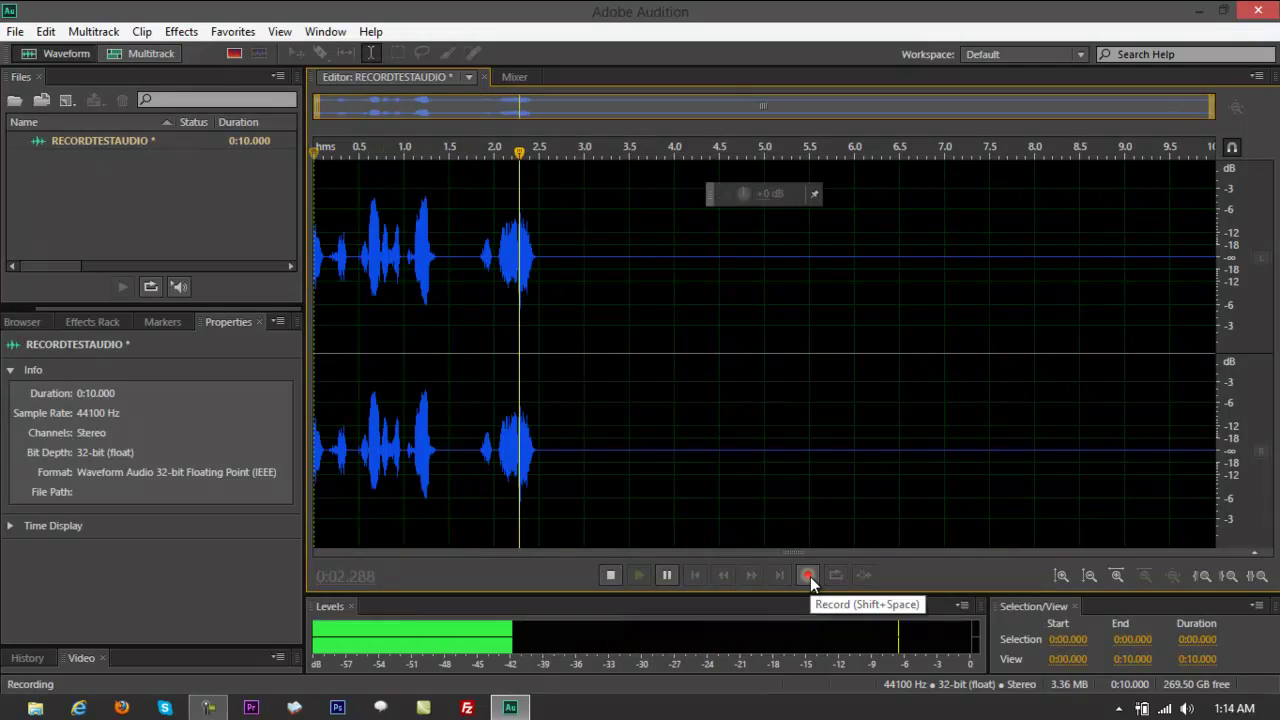
click(808, 576)
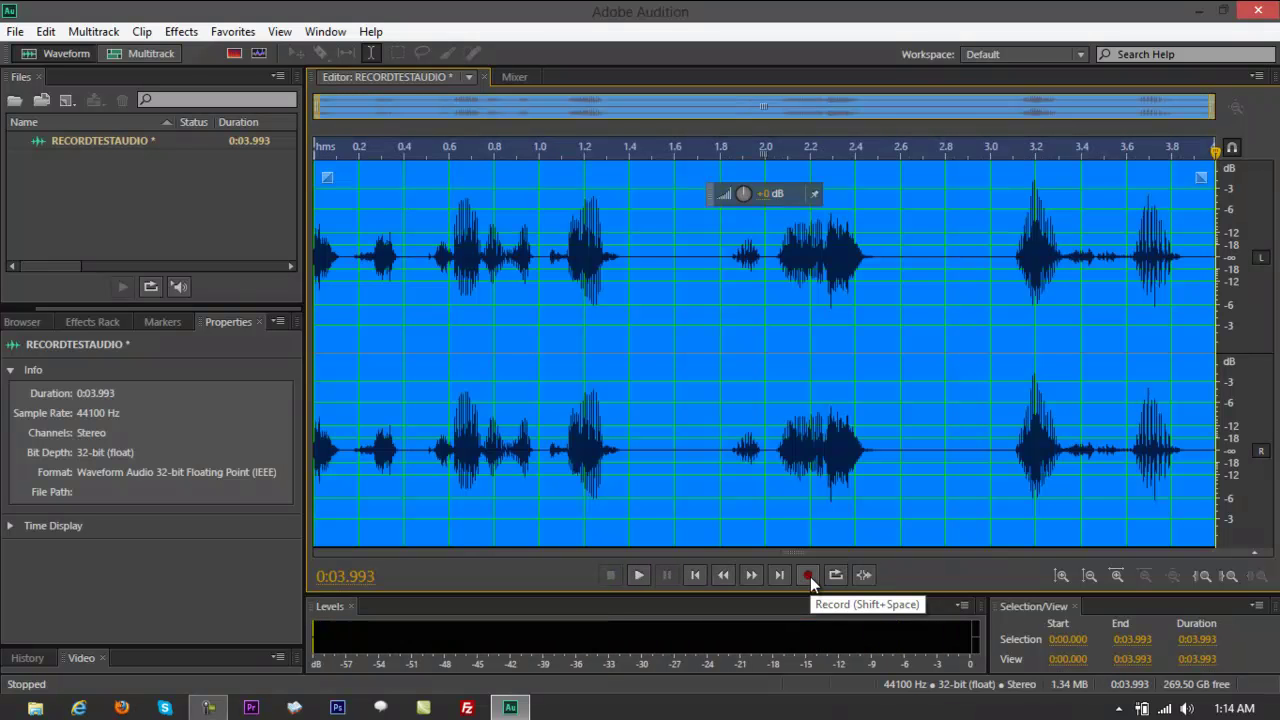